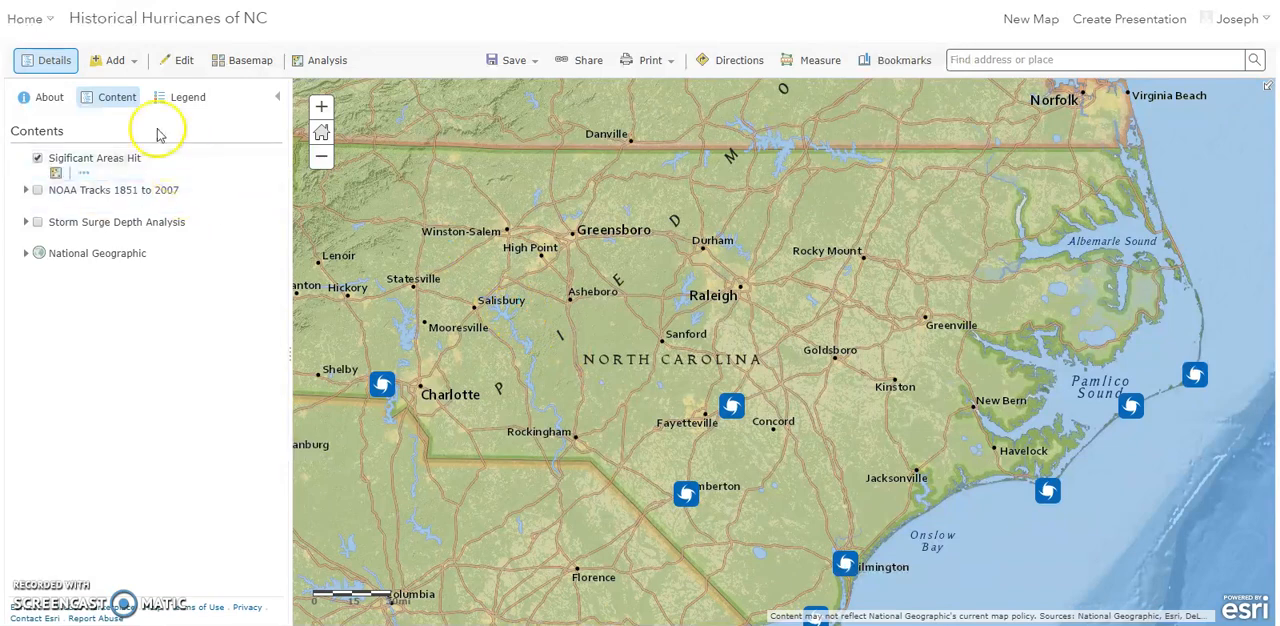
- Add a map notes layer named Map Notes to the map, using the Map Notes template
{"action": "left_click", "coordinate": [137, 65]}
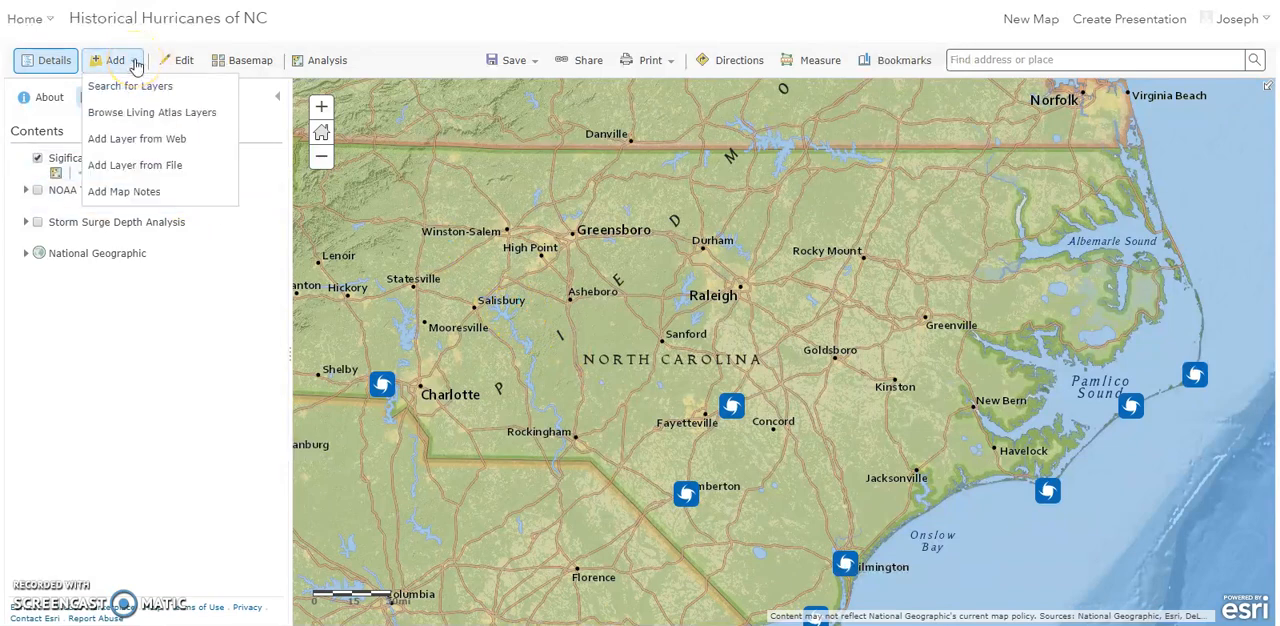
{"action": "left_click", "coordinate": [113, 191]}
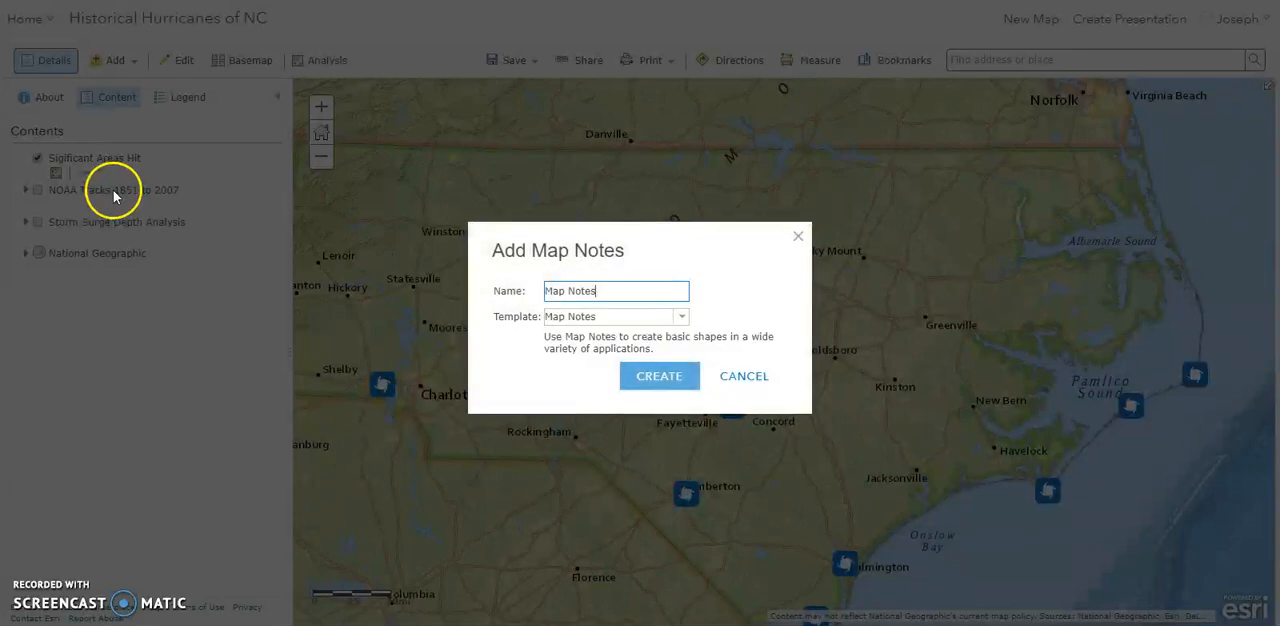
{"action": "left_click", "coordinate": [660, 378]}
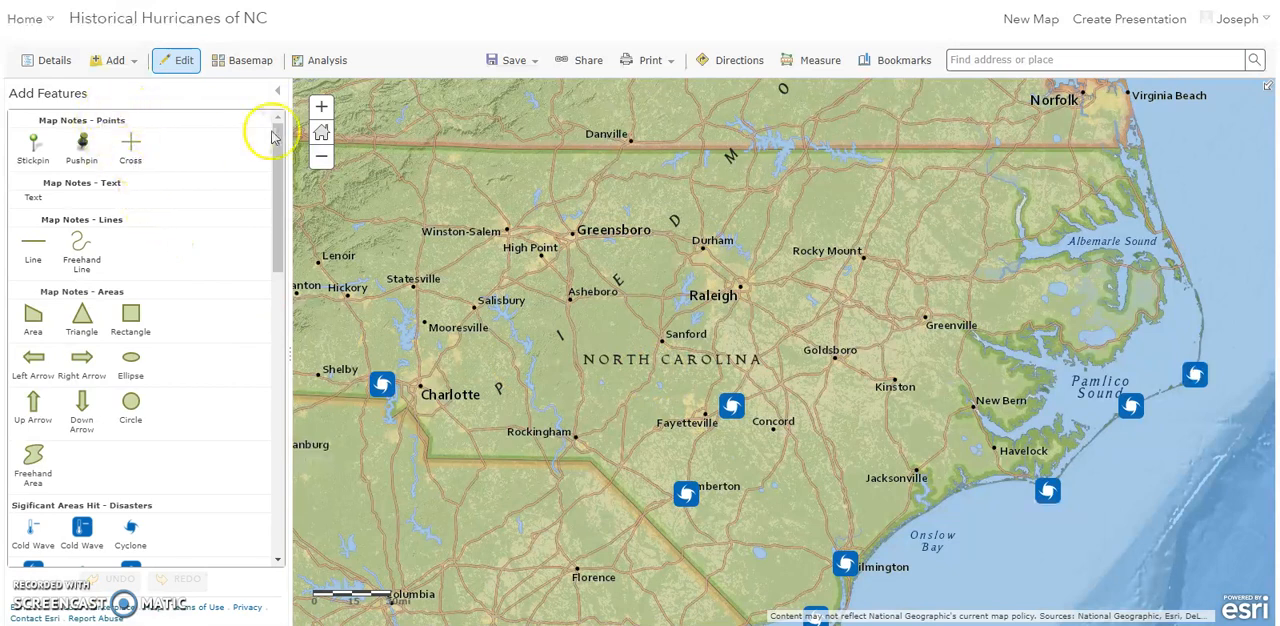
- Place a Cyclone point with the blue square symbol from the Disasters set at Greensboro
{"action": "left_click_drag", "start_coordinate": [272, 165], "coordinate": [269, 267]}
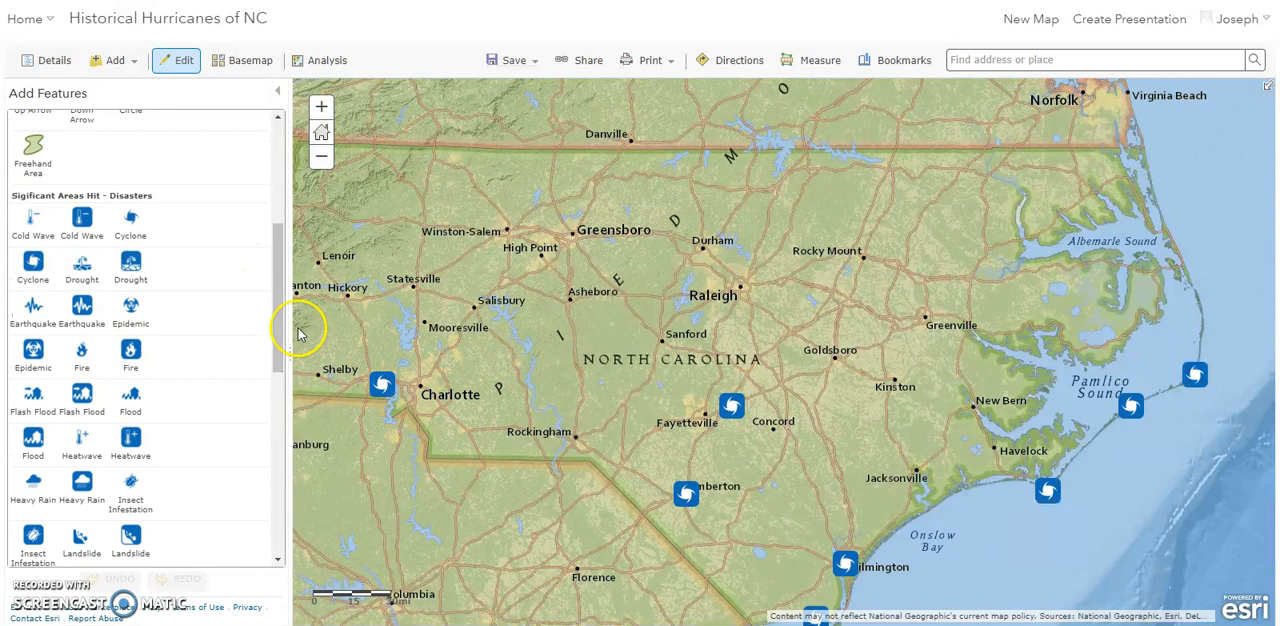
{"action": "left_click", "coordinate": [36, 265]}
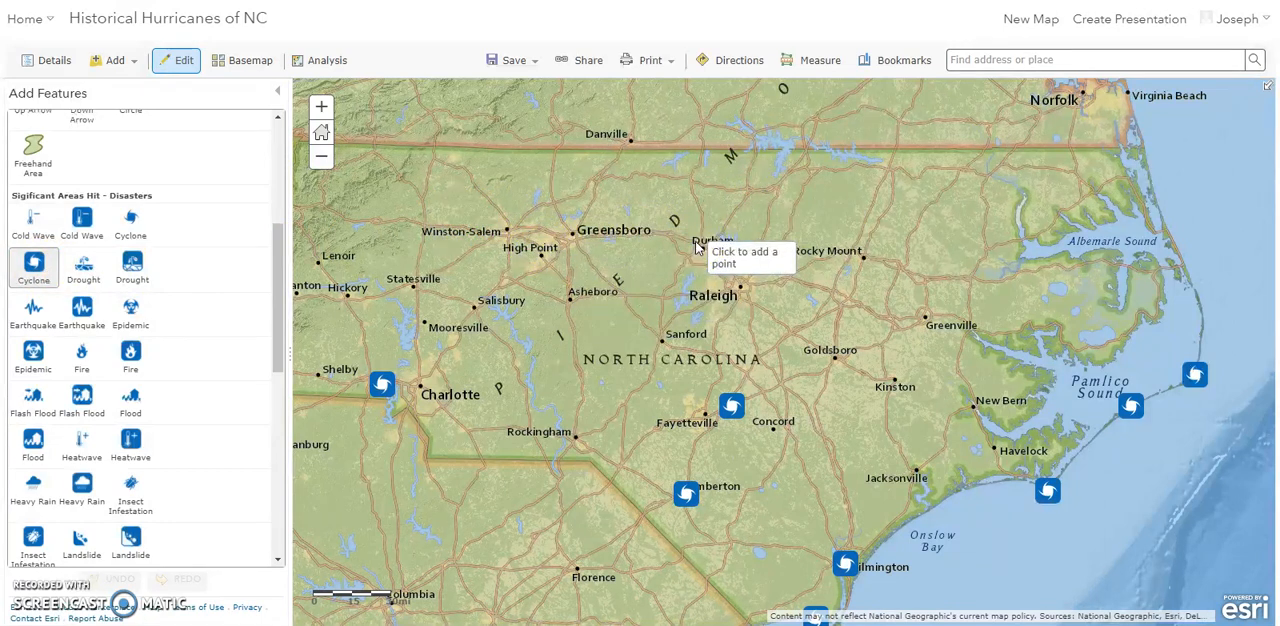
{"action": "left_click", "coordinate": [576, 234]}
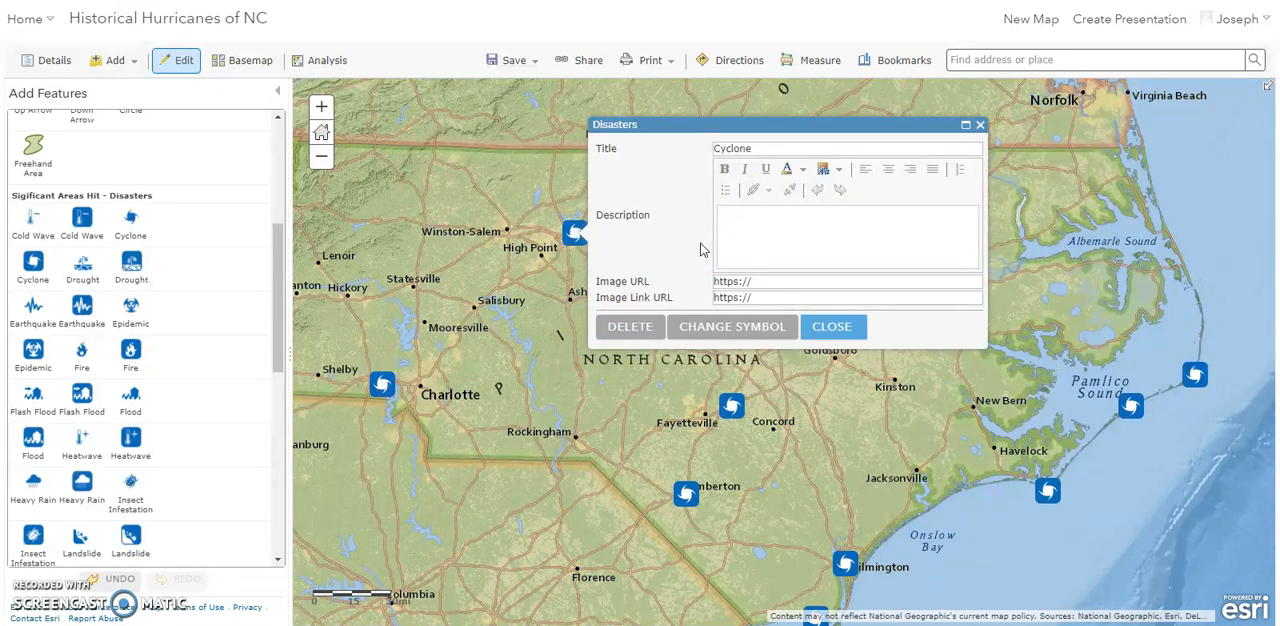
- Inspect the title, description and image fields of the new Greensboro point, clear its Image URL and close its details
{"action": "left_click", "coordinate": [742, 146]}
{"action": "left_click", "coordinate": [722, 238]}
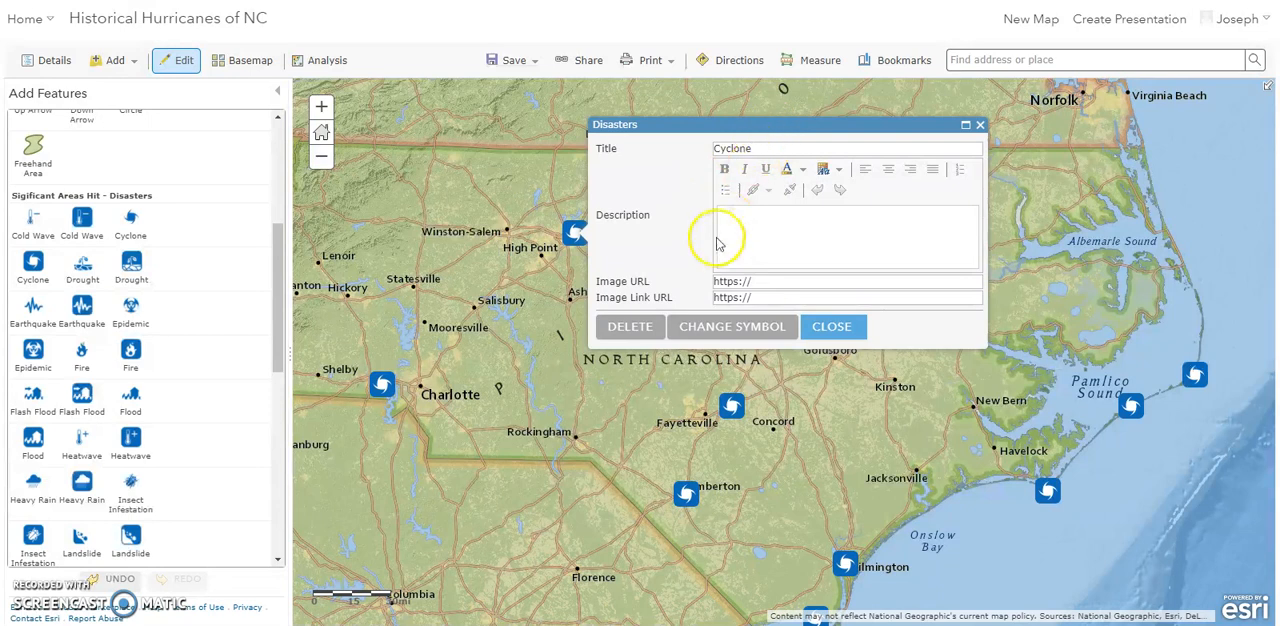
{"action": "left_click", "coordinate": [792, 226]}
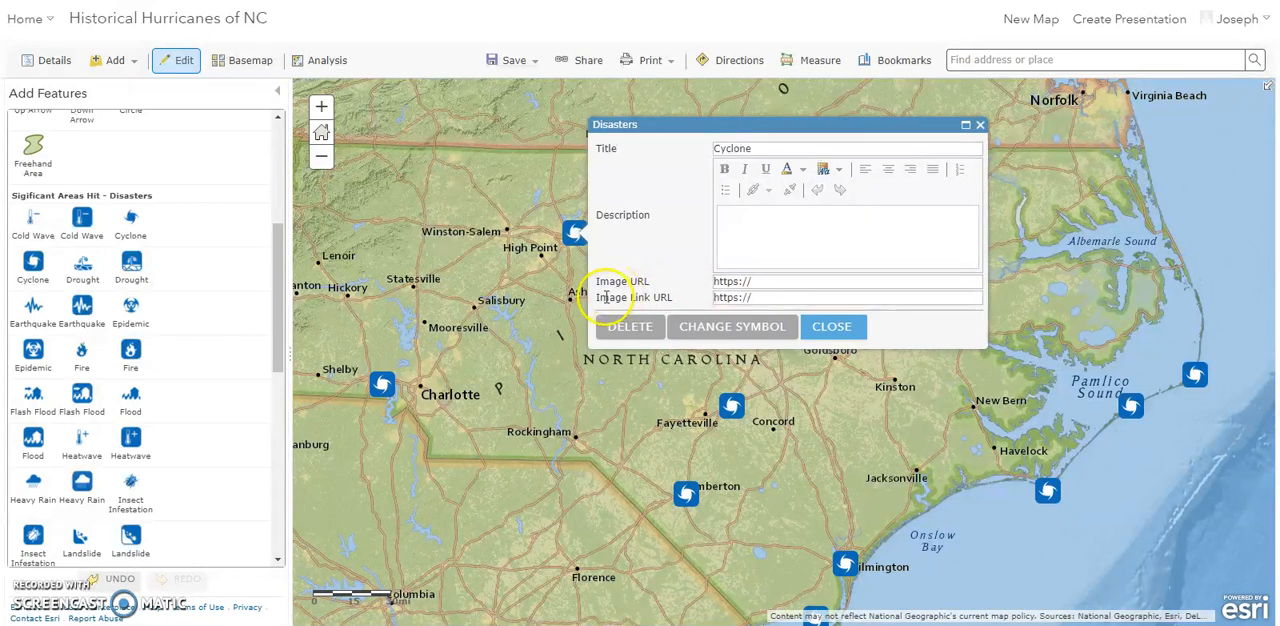
{"action": "left_click_drag", "start_coordinate": [598, 284], "coordinate": [660, 287]}
{"action": "left_click", "coordinate": [729, 281]}
{"action": "left_click", "coordinate": [762, 283]}
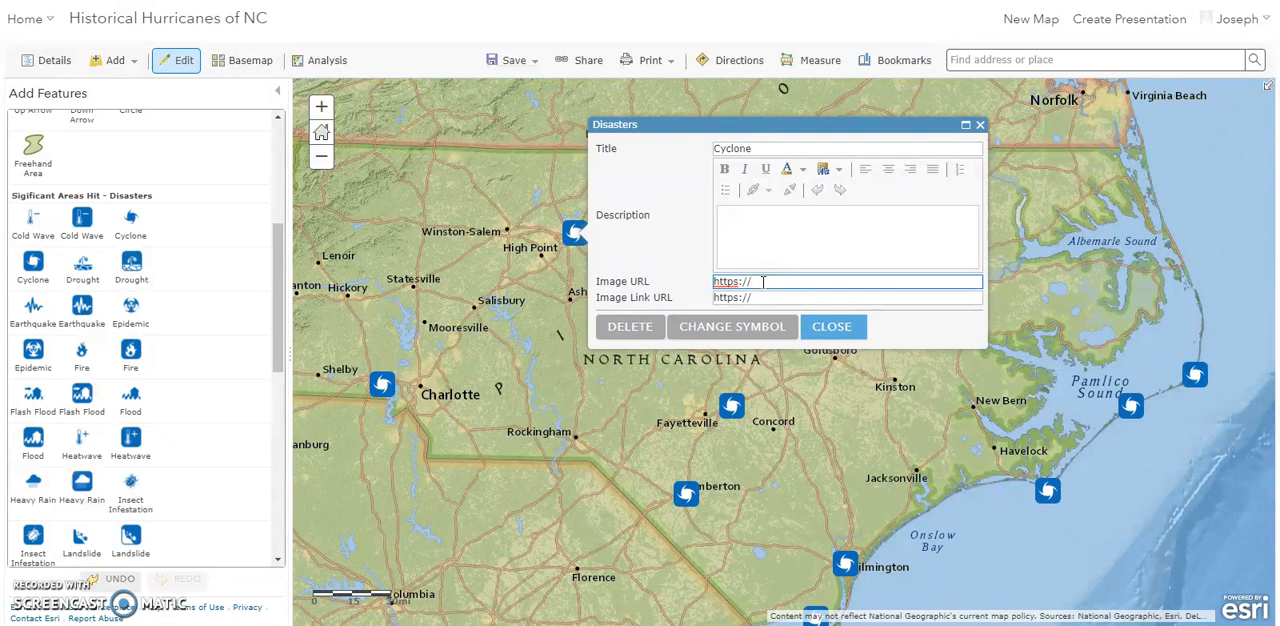
{"action": "left_click_drag", "start_coordinate": [748, 281], "coordinate": [705, 288]}
{"action": "key", "text": "BackSpace"}
{"action": "left_click", "coordinate": [980, 126]}
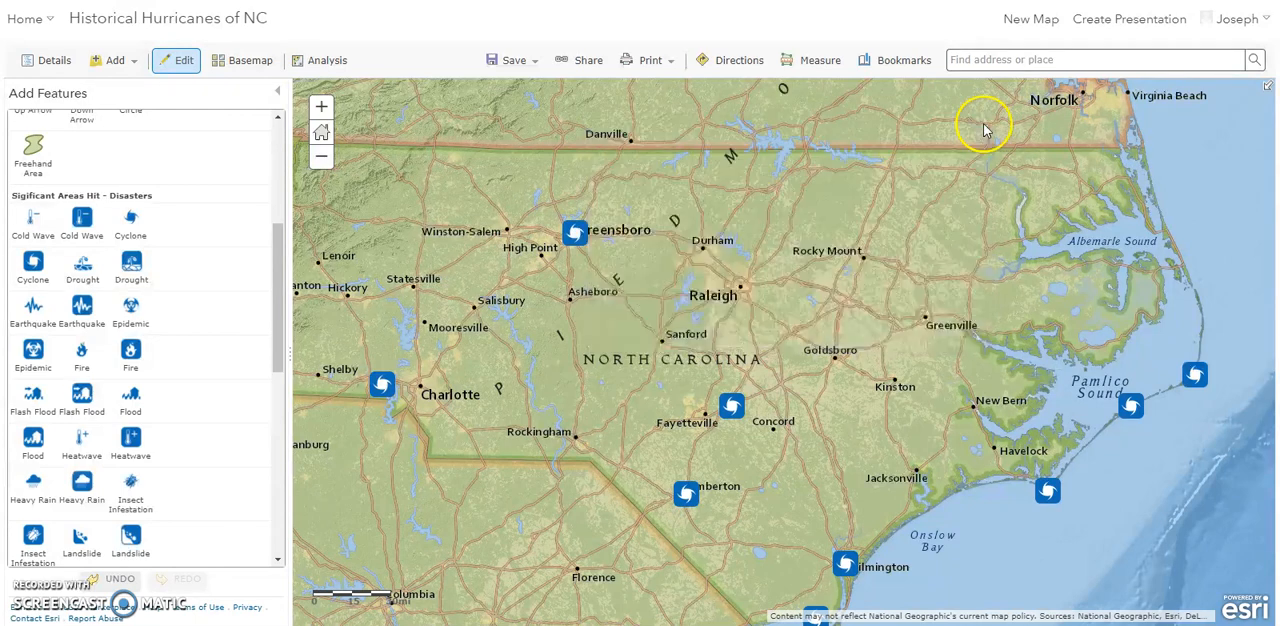
- Review the title, description and image URL of the existing hurricane point just west of Charlotte
{"action": "left_click", "coordinate": [381, 386]}
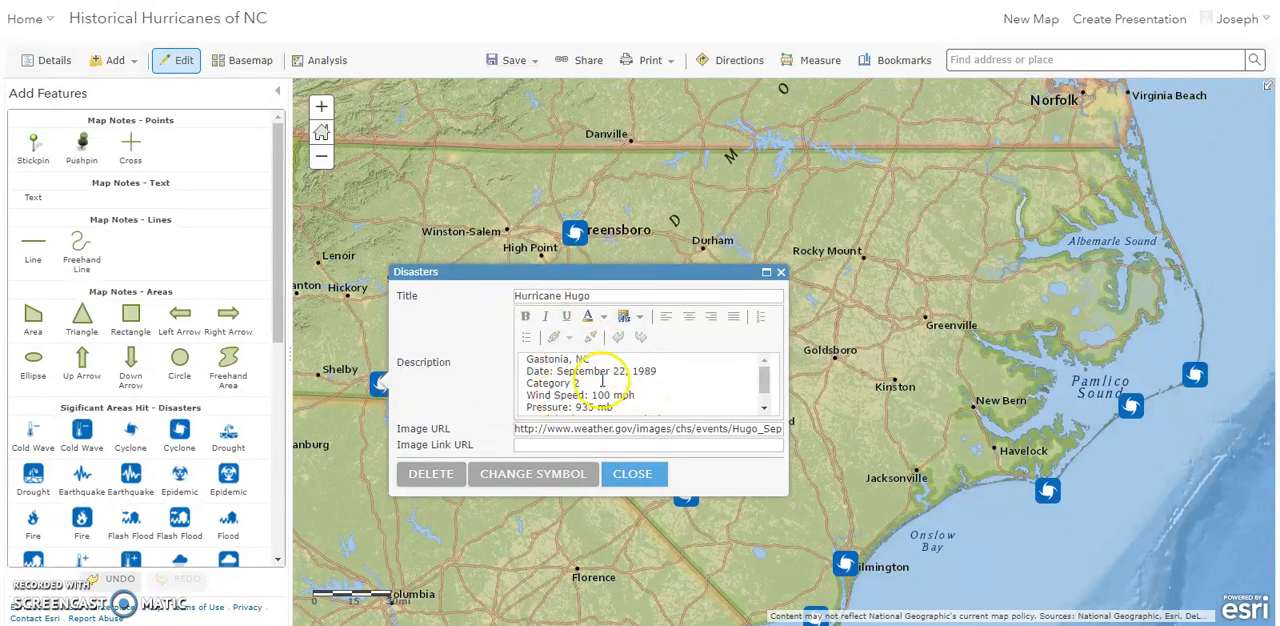
{"action": "mouse_move", "coordinate": [764, 378]}
{"action": "left_mouse_down"}
{"action": "mouse_move", "coordinate": [766, 405]}
{"action": "mouse_move", "coordinate": [763, 363]}
{"action": "mouse_move", "coordinate": [761, 392]}
{"action": "left_mouse_up"}
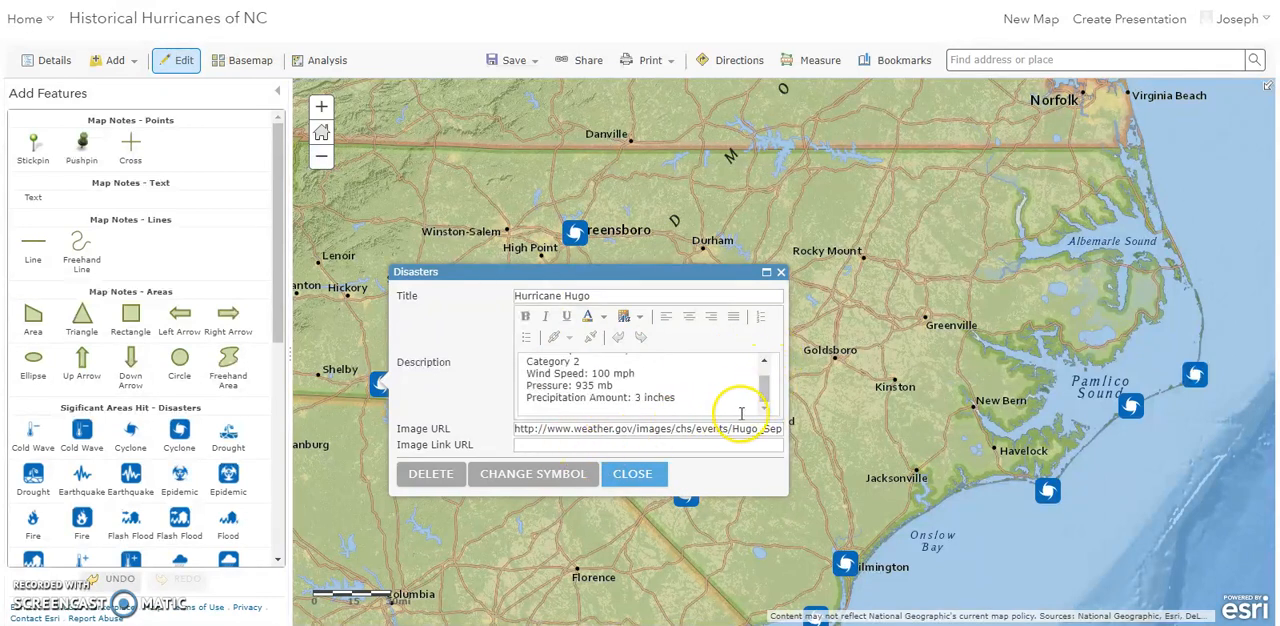
{"action": "left_click", "coordinate": [636, 475]}
- Delete the Cyclone point at Greensboro
{"action": "left_click", "coordinate": [576, 236]}
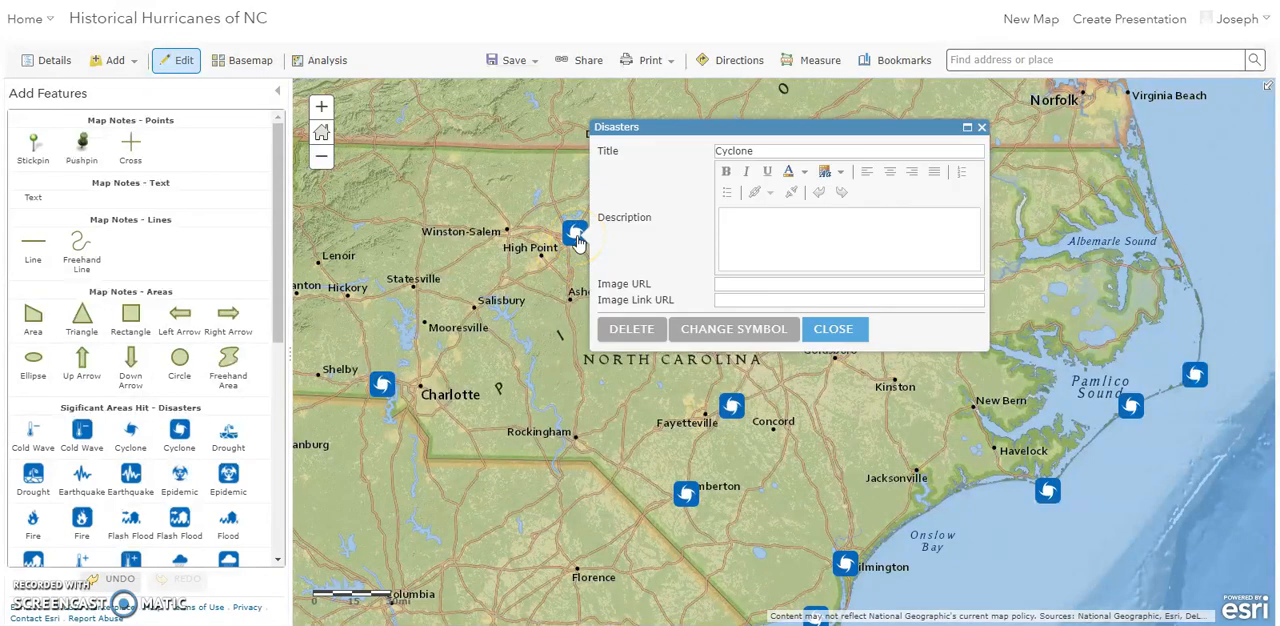
{"action": "left_click", "coordinate": [615, 328]}
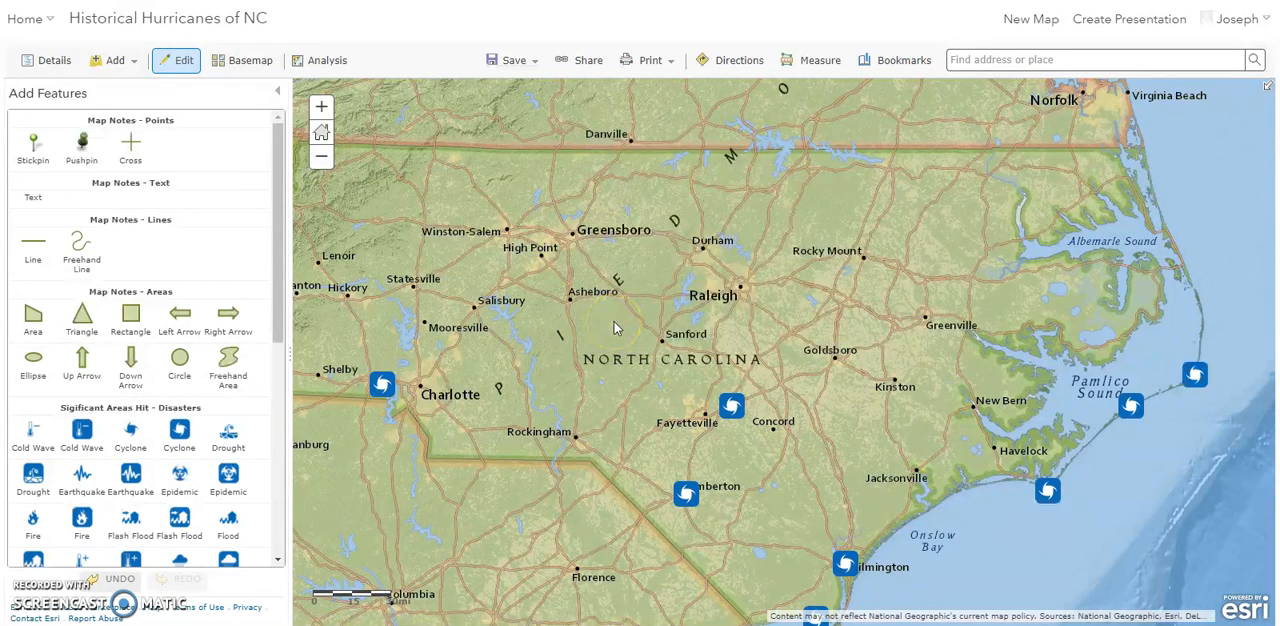
- Review the details of the hurricane points near Fayetteville and Lumberton
{"action": "left_click", "coordinate": [733, 407]}
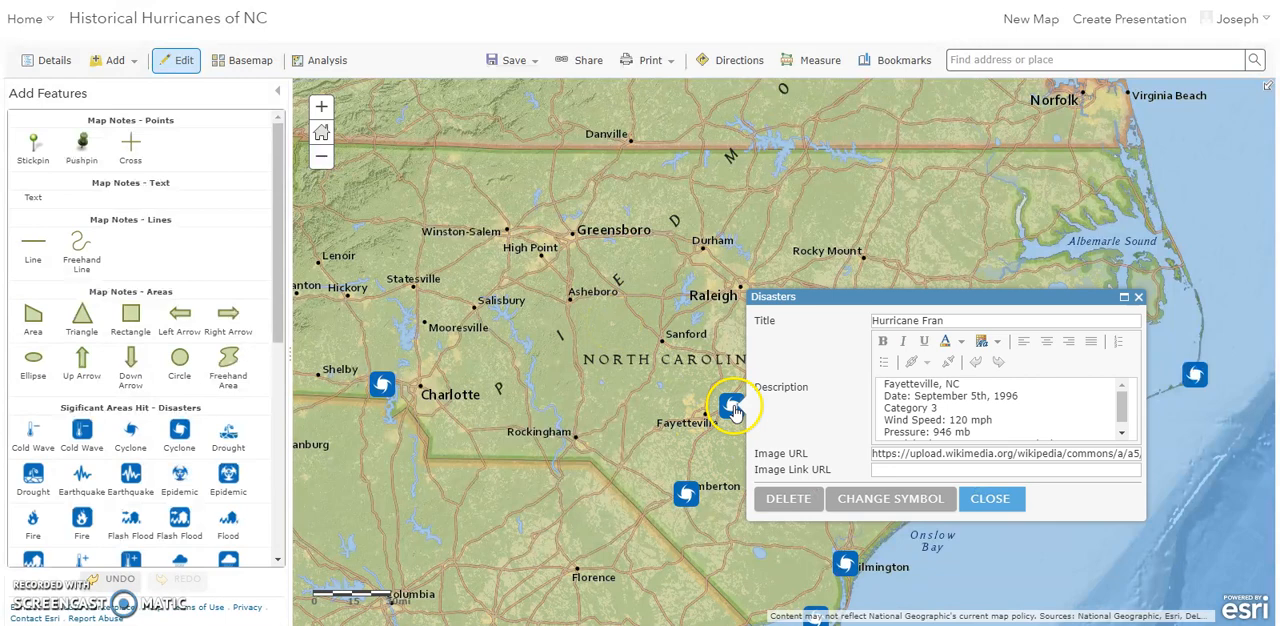
{"action": "left_click", "coordinate": [686, 493]}
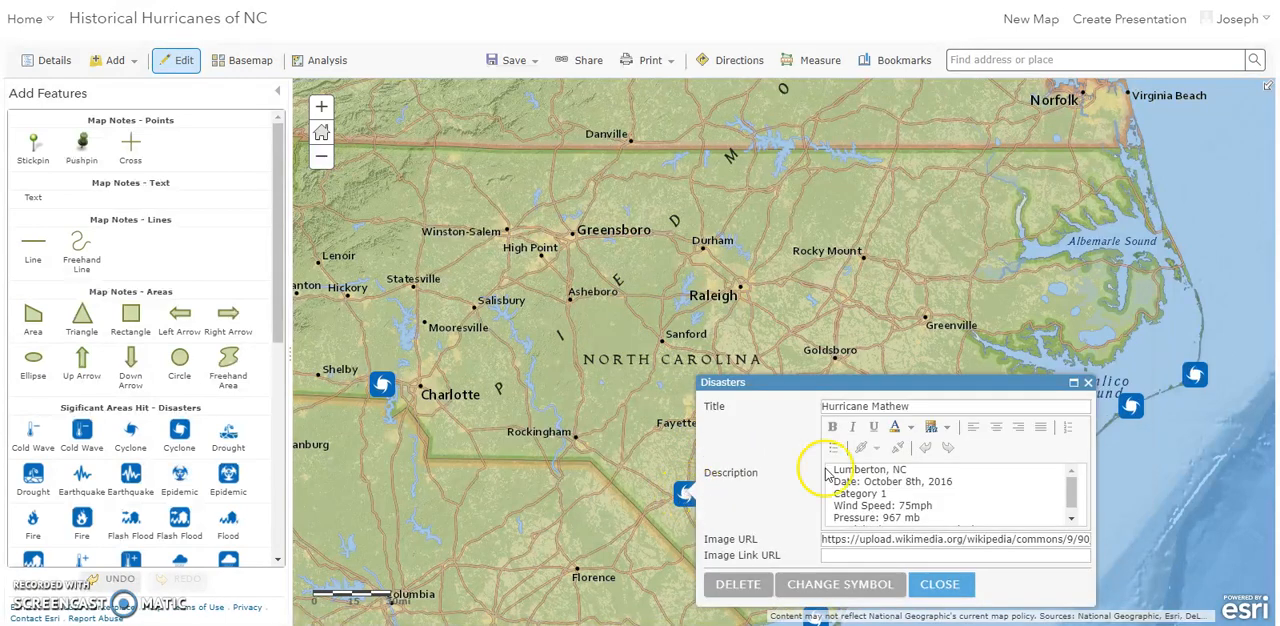
{"action": "left_click", "coordinate": [1088, 382]}
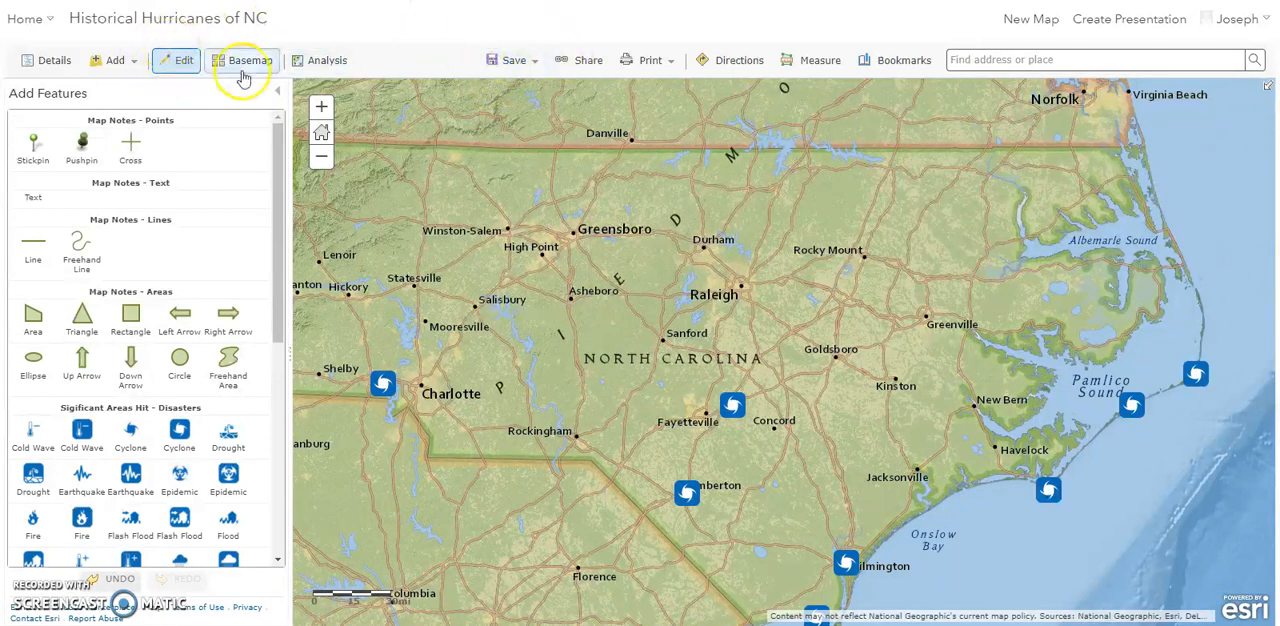
- Open the Historical Hurricanes of North Carolina web mapping application from the account's content and view the application
{"action": "left_click", "coordinate": [48, 38]}
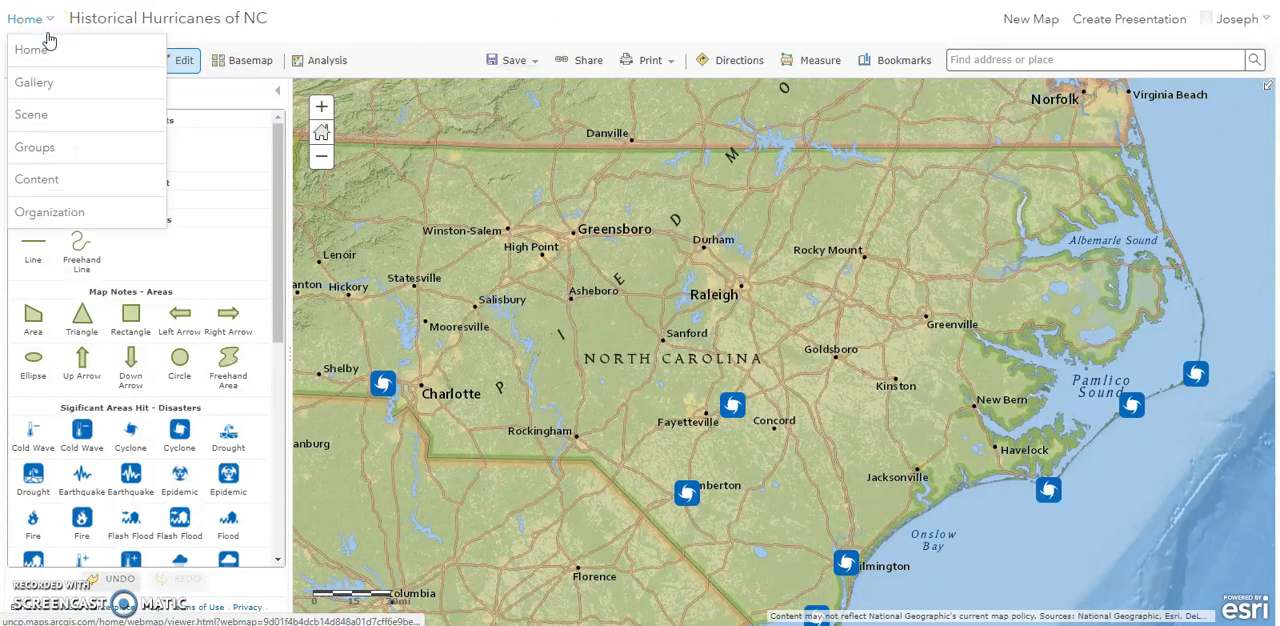
{"action": "left_click", "coordinate": [47, 183]}
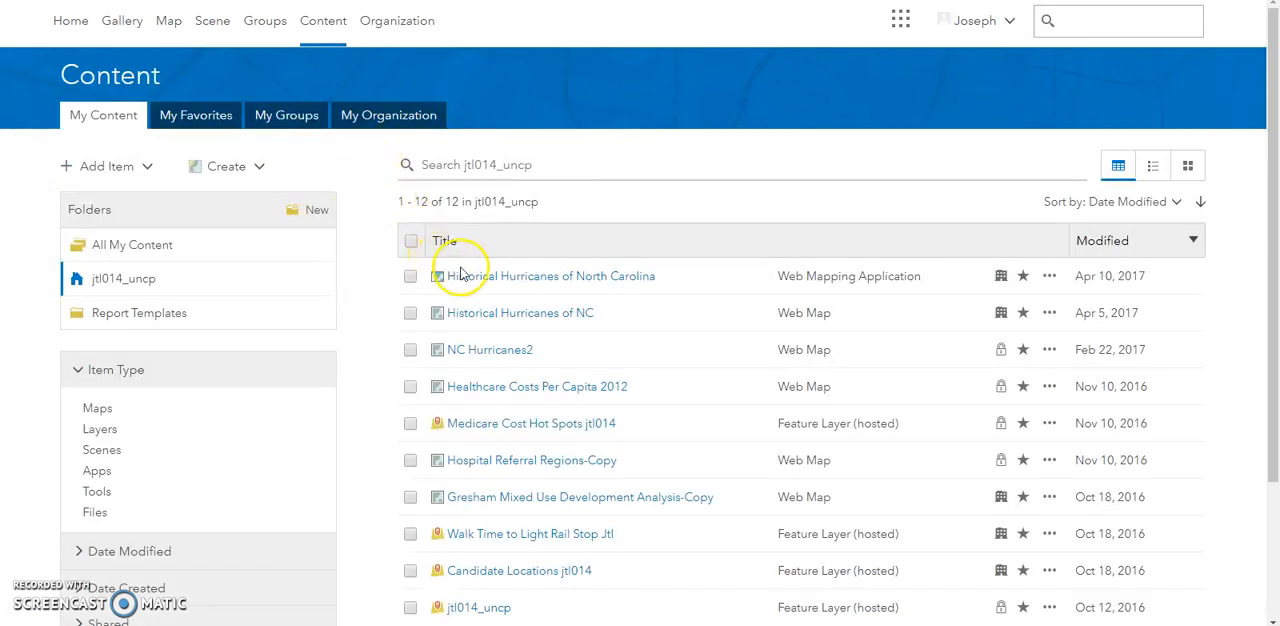
{"action": "left_click", "coordinate": [467, 280]}
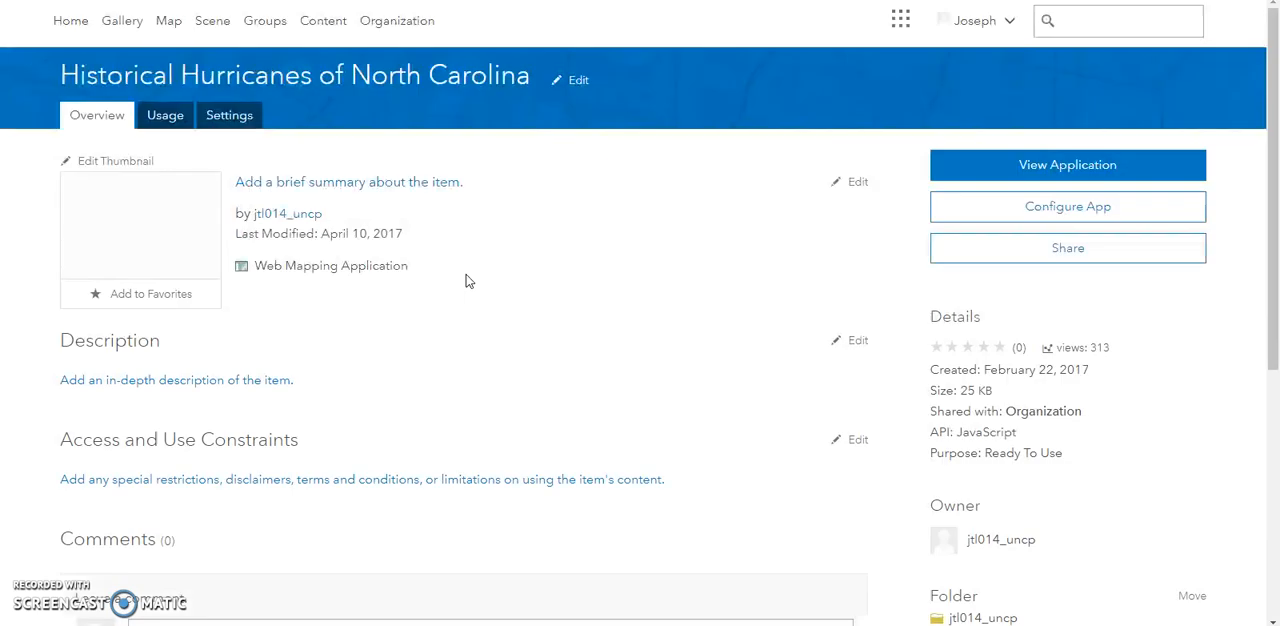
{"action": "left_click", "coordinate": [1062, 160]}
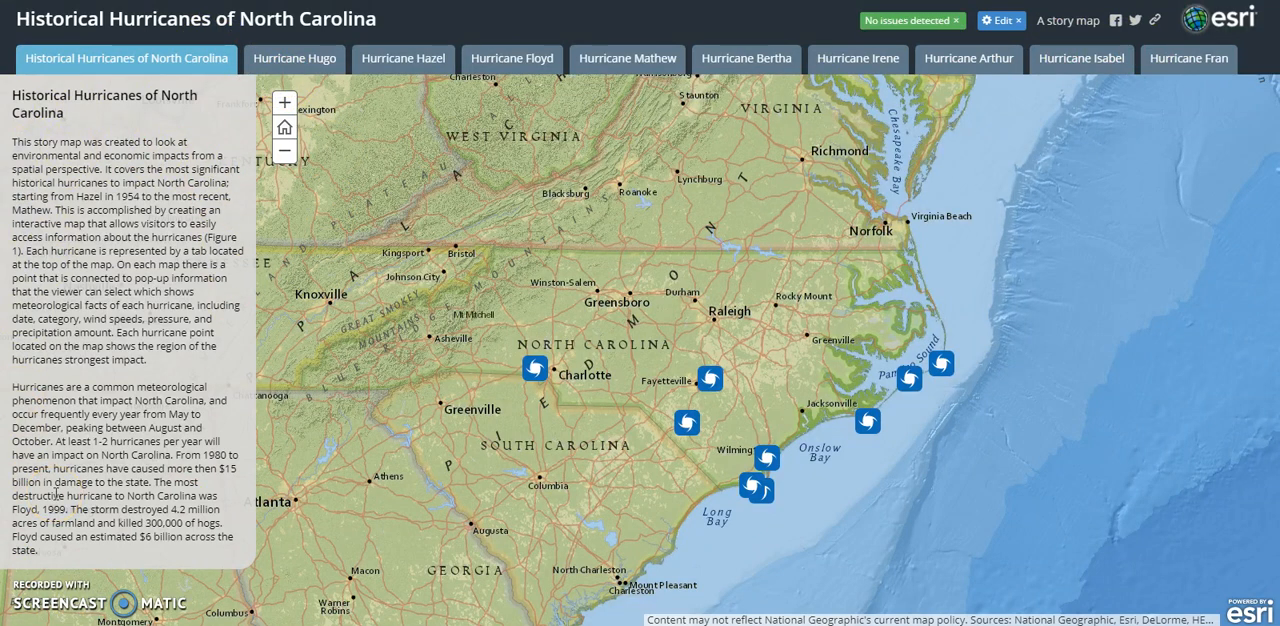
- Examine the Hurricane Hugo section of the story map, reading its narrative and map pop-up, and close the pop-up
{"action": "left_click", "coordinate": [318, 63]}
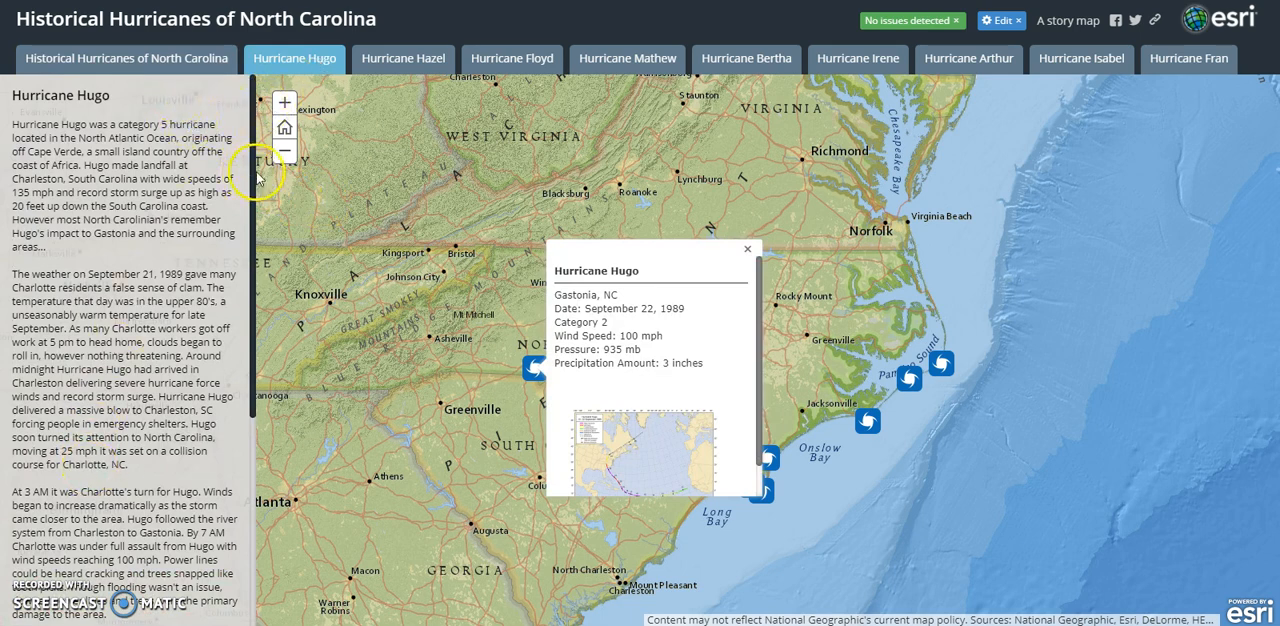
{"action": "left_click_drag", "start_coordinate": [255, 175], "coordinate": [228, 445]}
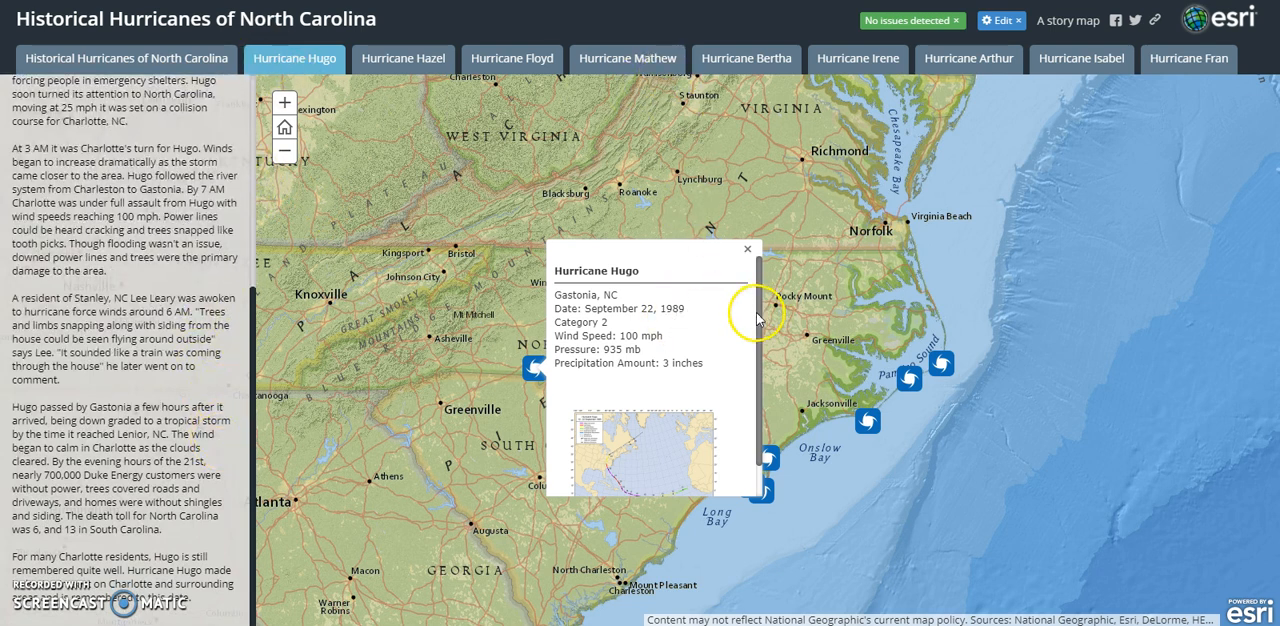
{"action": "left_click_drag", "start_coordinate": [760, 318], "coordinate": [757, 363]}
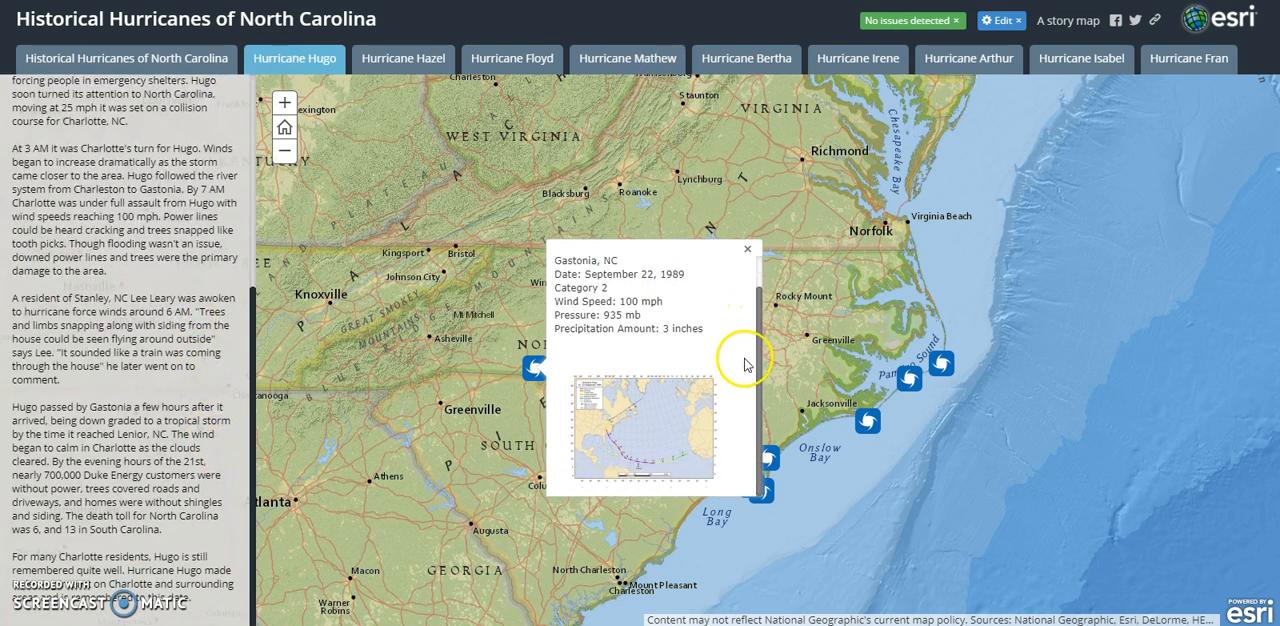
{"action": "left_click", "coordinate": [750, 249]}
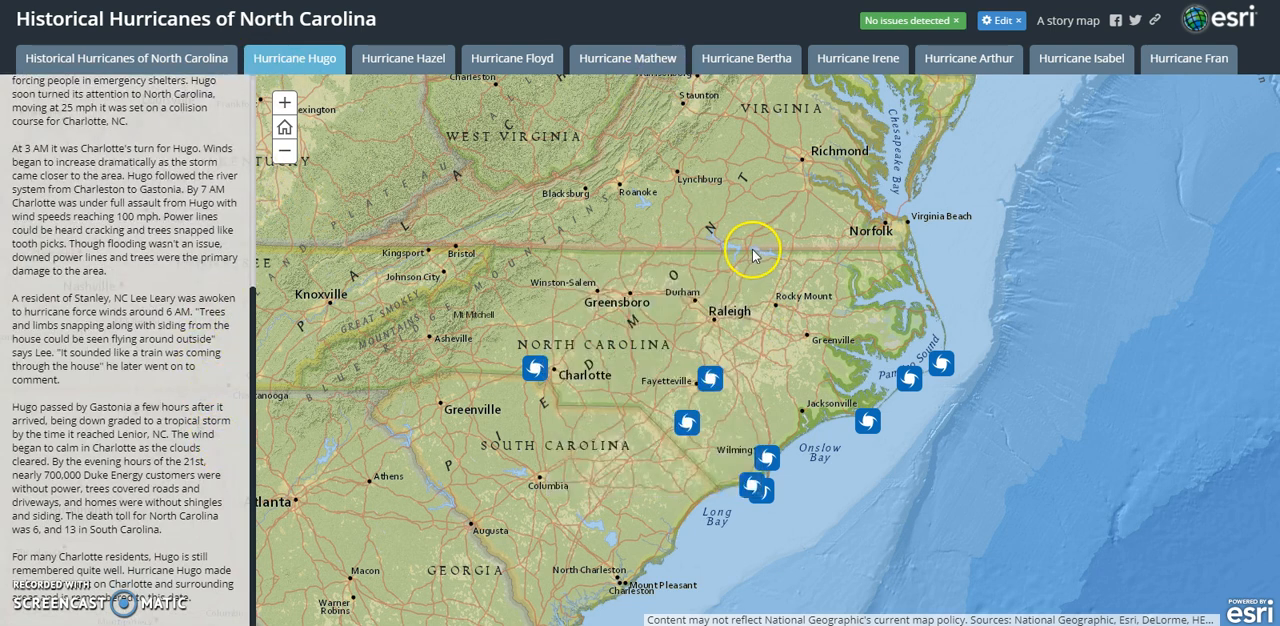
- Read the pop-up of the hurricane point on the coast southeast of Jacksonville, including its track image, and close it
{"action": "left_click", "coordinate": [869, 424]}
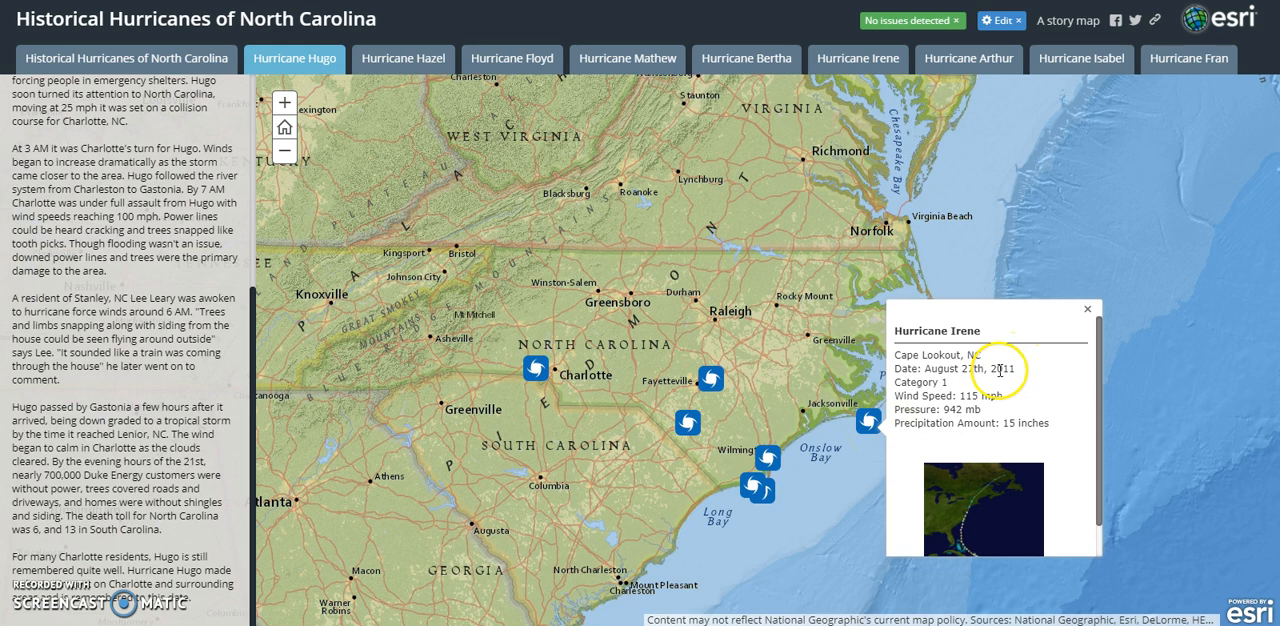
{"action": "scroll", "coordinate": [998, 370], "scroll_direction": "down", "scroll_amount": 1}
{"action": "scroll", "coordinate": [955, 353], "scroll_direction": "up", "scroll_amount": 1}
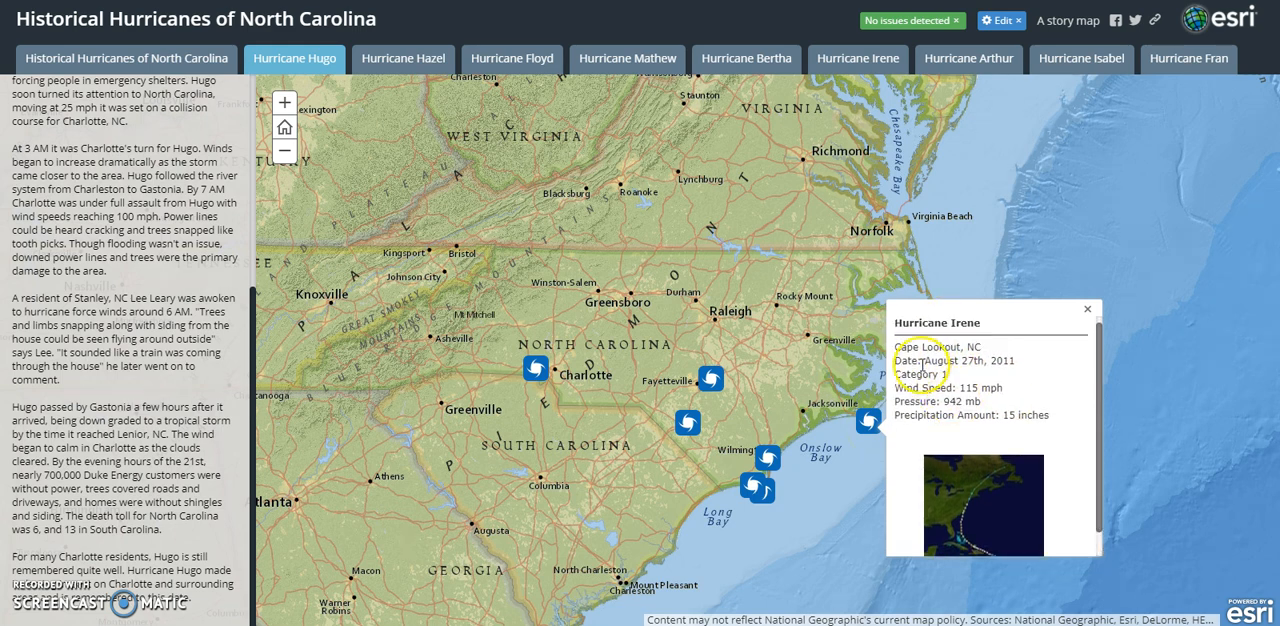
{"action": "scroll", "coordinate": [935, 405], "scroll_direction": "down", "scroll_amount": 1}
{"action": "scroll", "coordinate": [975, 385], "scroll_direction": "up", "scroll_amount": 1}
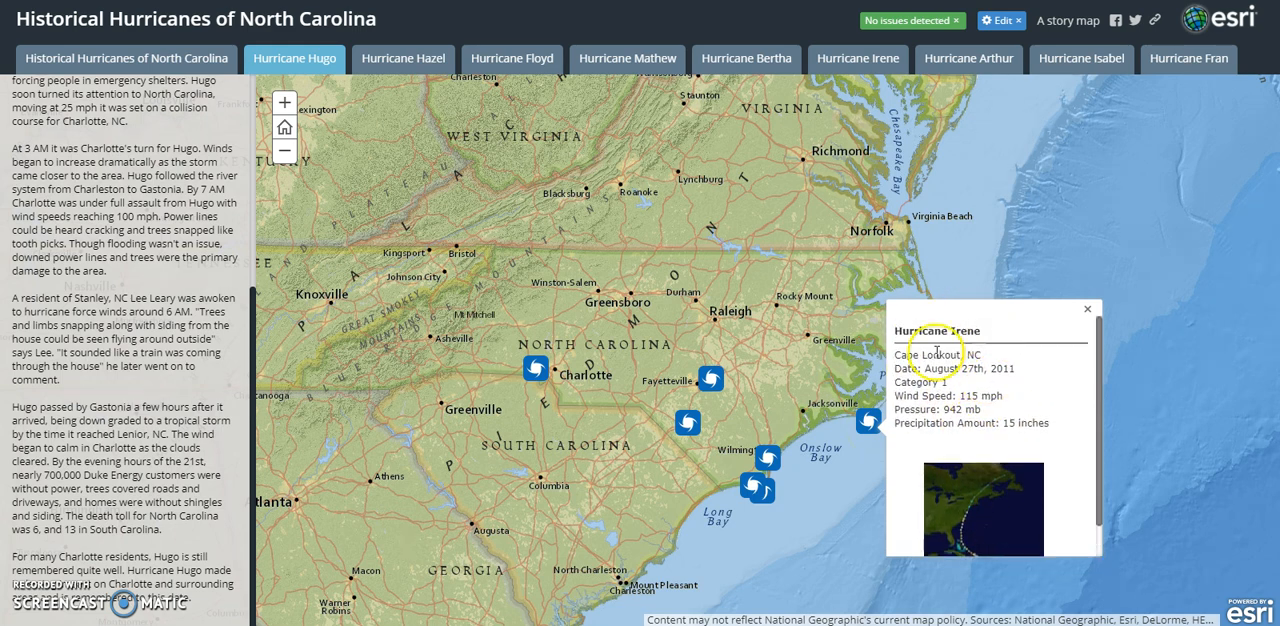
{"action": "left_click", "coordinate": [1087, 309]}
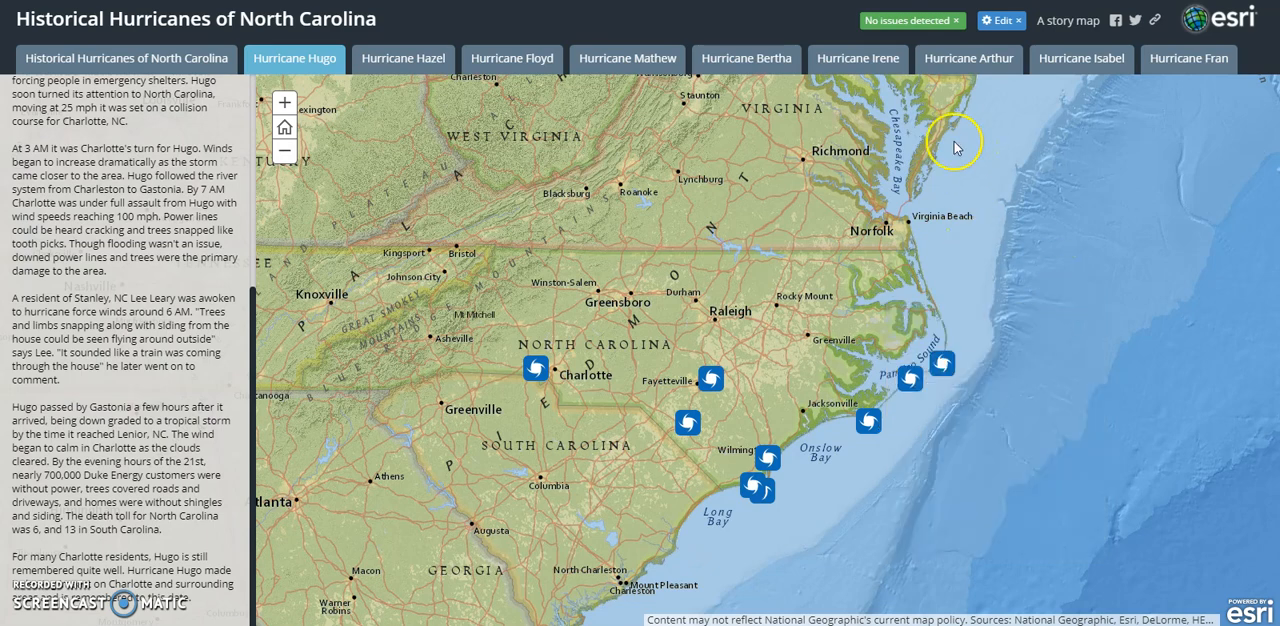
- Examine the Hurricane Irene section, reading its narrative and map pop-up, and close the pop-up
{"action": "left_click", "coordinate": [876, 68]}
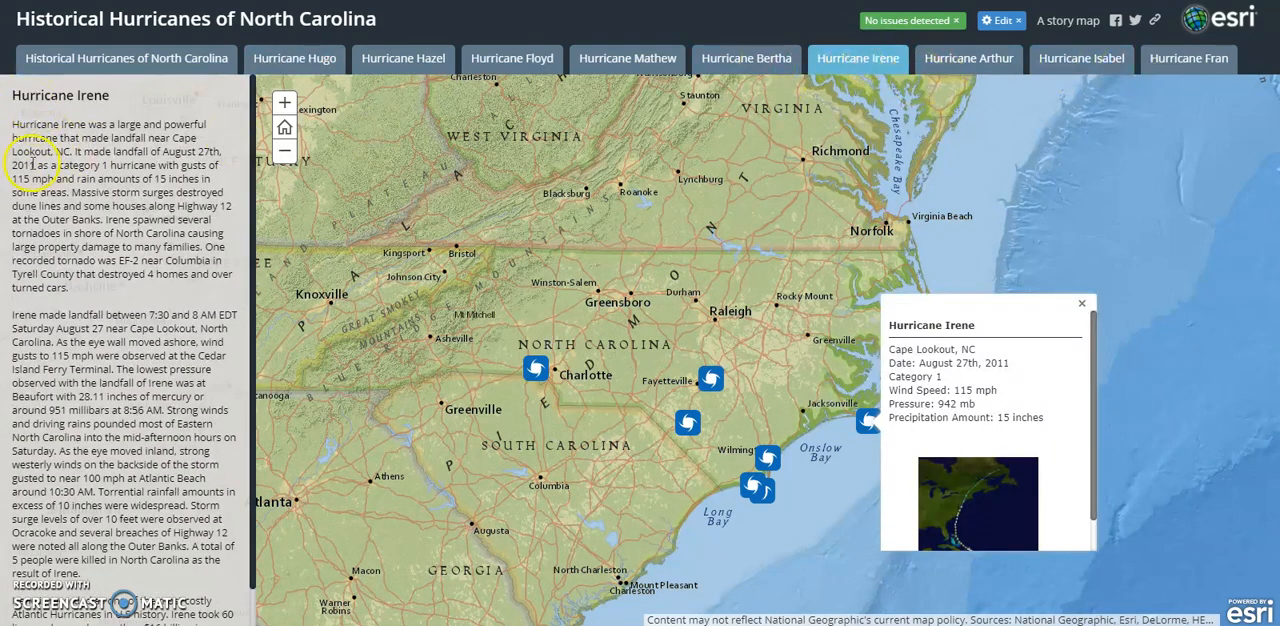
{"action": "scroll", "coordinate": [57, 280], "scroll_direction": "down", "scroll_amount": 1}
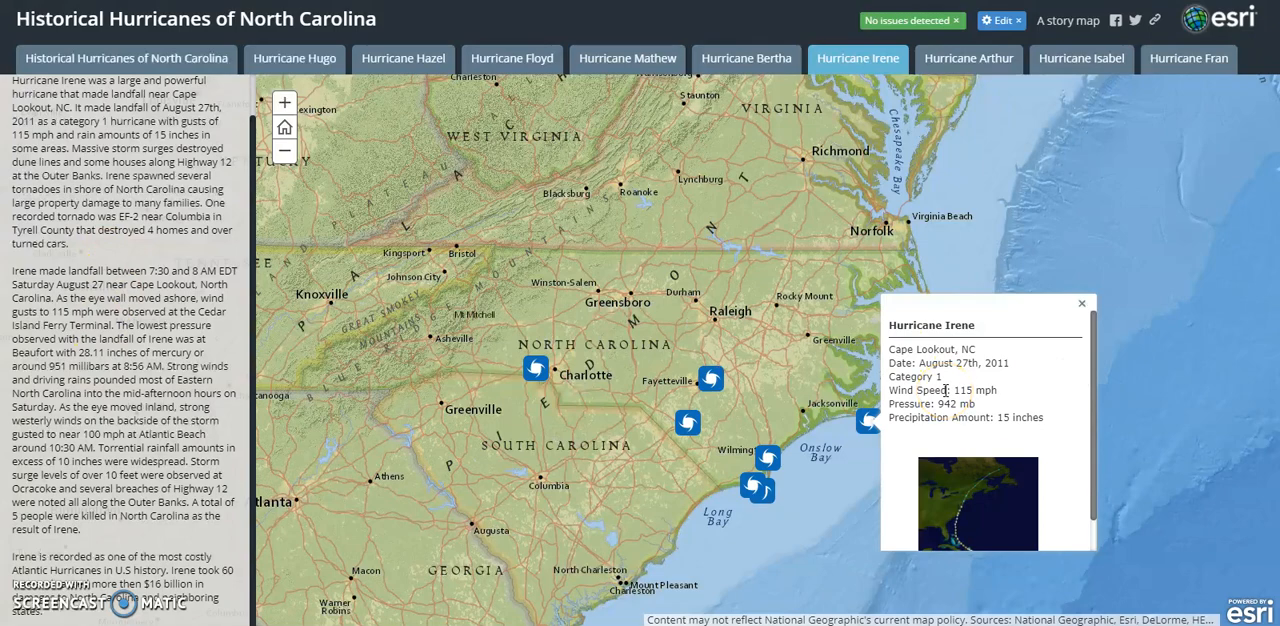
{"action": "left_click", "coordinate": [1081, 303]}
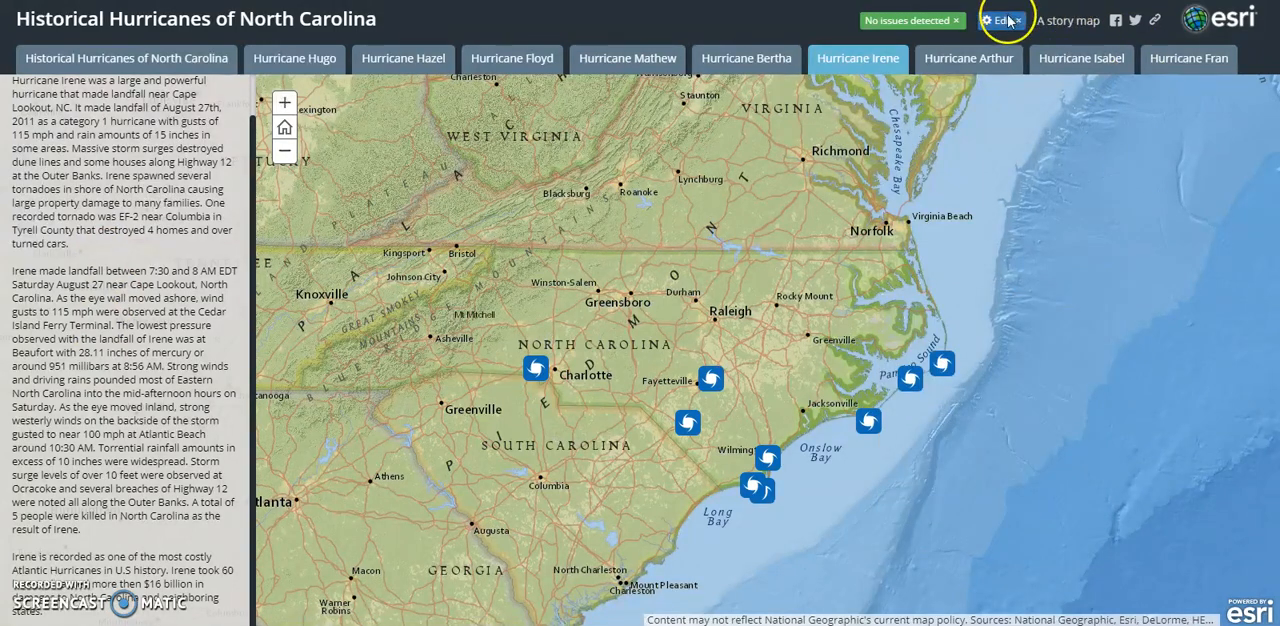
- Open the story map for editing in Map Series Builder and look through the introduction text
{"action": "left_click", "coordinate": [1005, 20]}
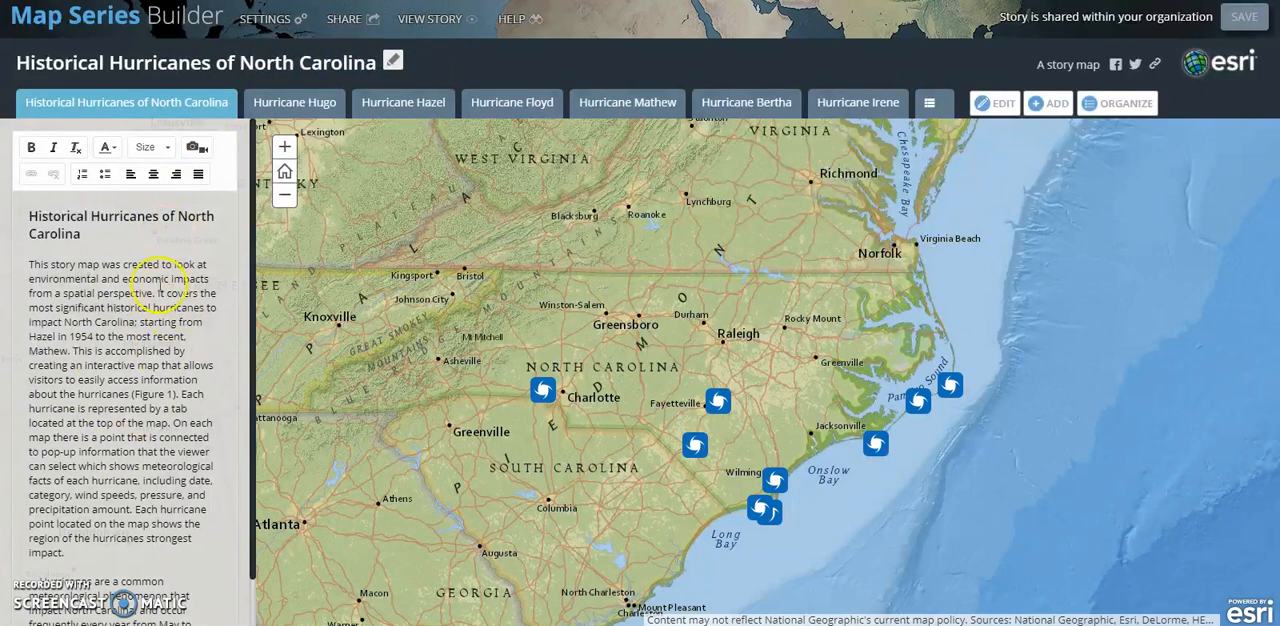
{"action": "scroll", "coordinate": [115, 420], "scroll_direction": "down", "scroll_amount": 1}
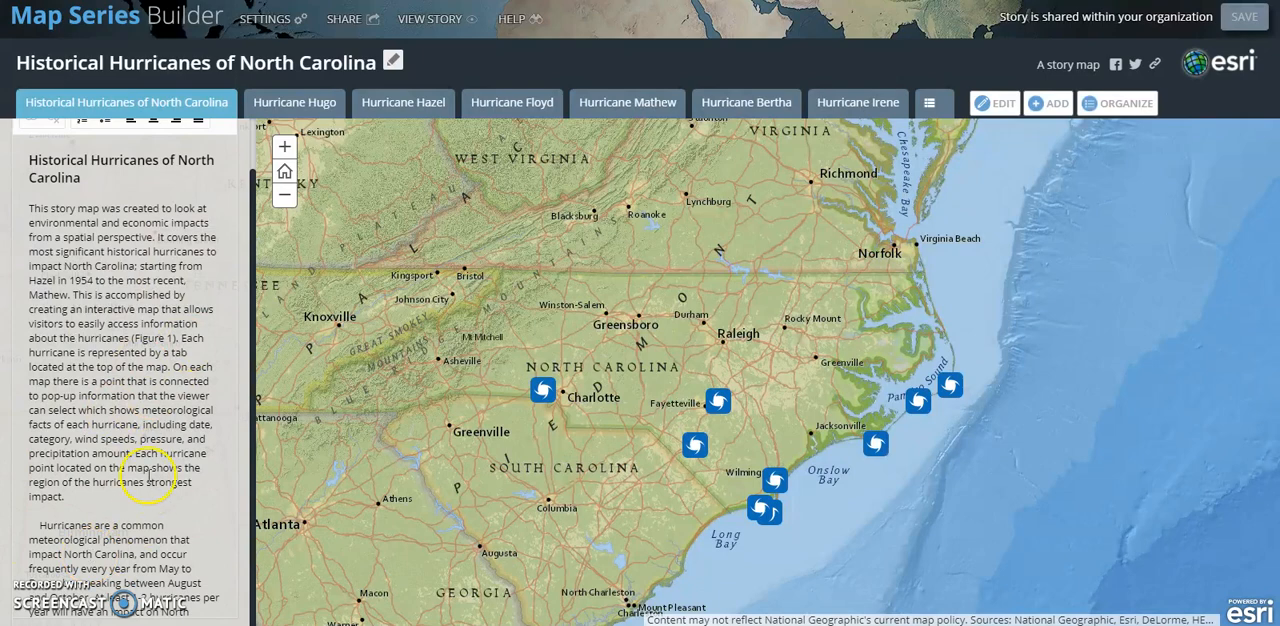
- Look through the Hurricane Hugo and Hurricane Hazel tabs with their narratives and map pop-ups
{"action": "scroll", "coordinate": [214, 370], "scroll_direction": "up", "scroll_amount": 1}
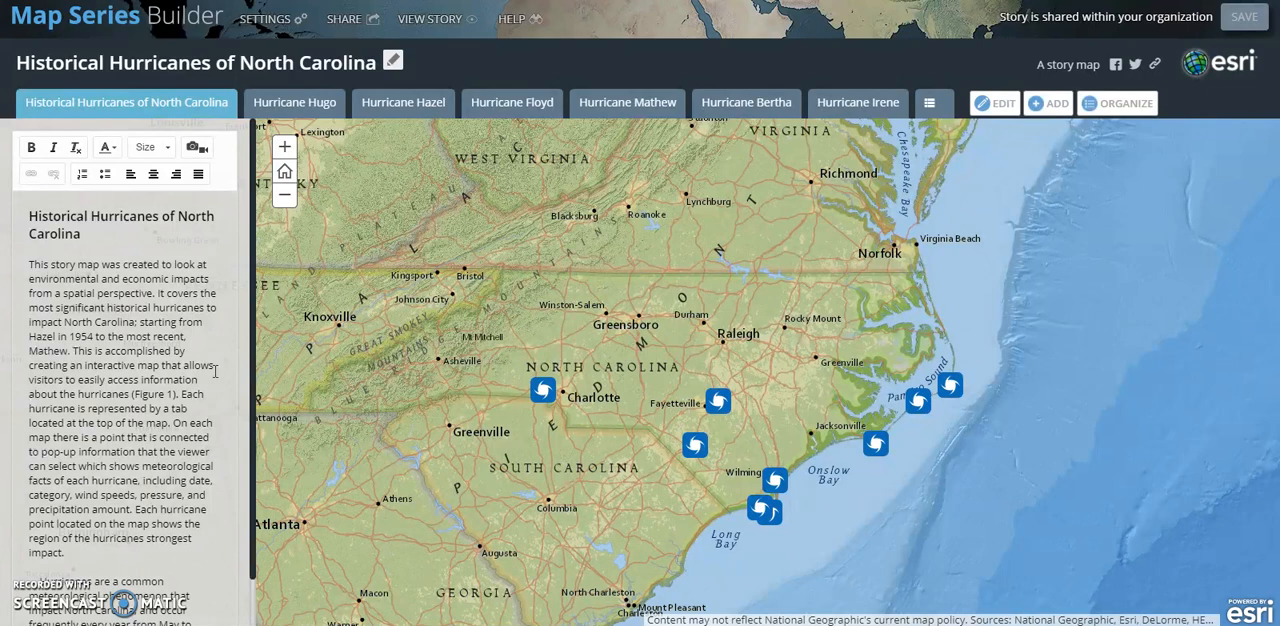
{"action": "left_click", "coordinate": [338, 106]}
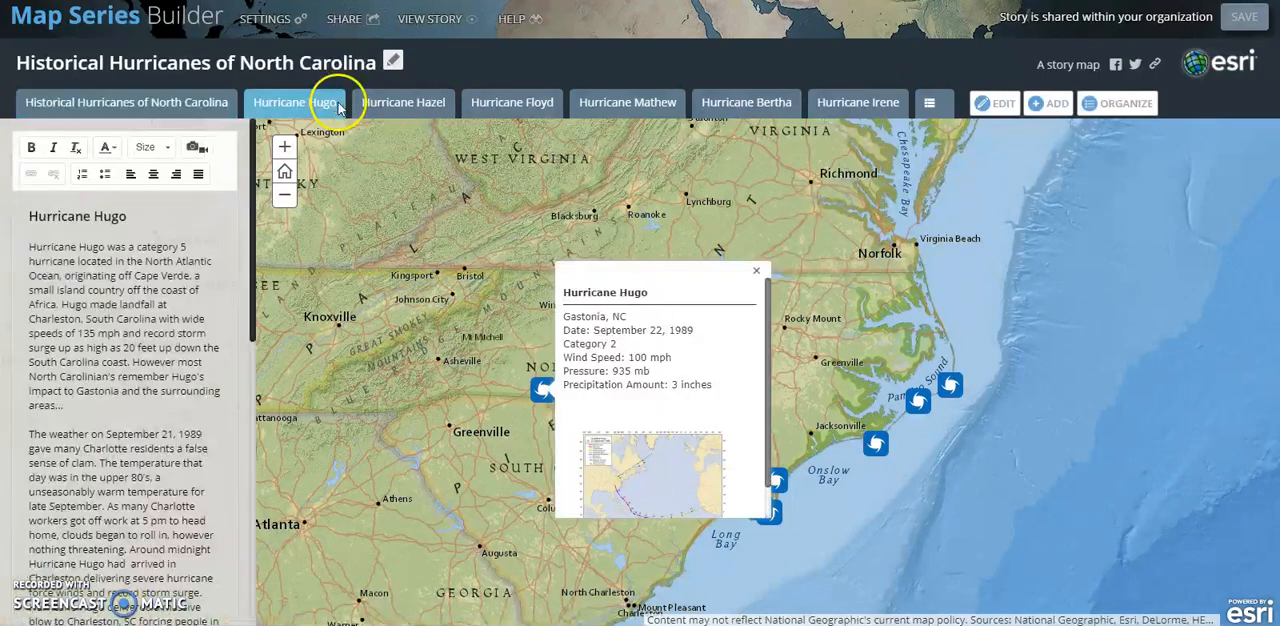
{"action": "left_click", "coordinate": [372, 106]}
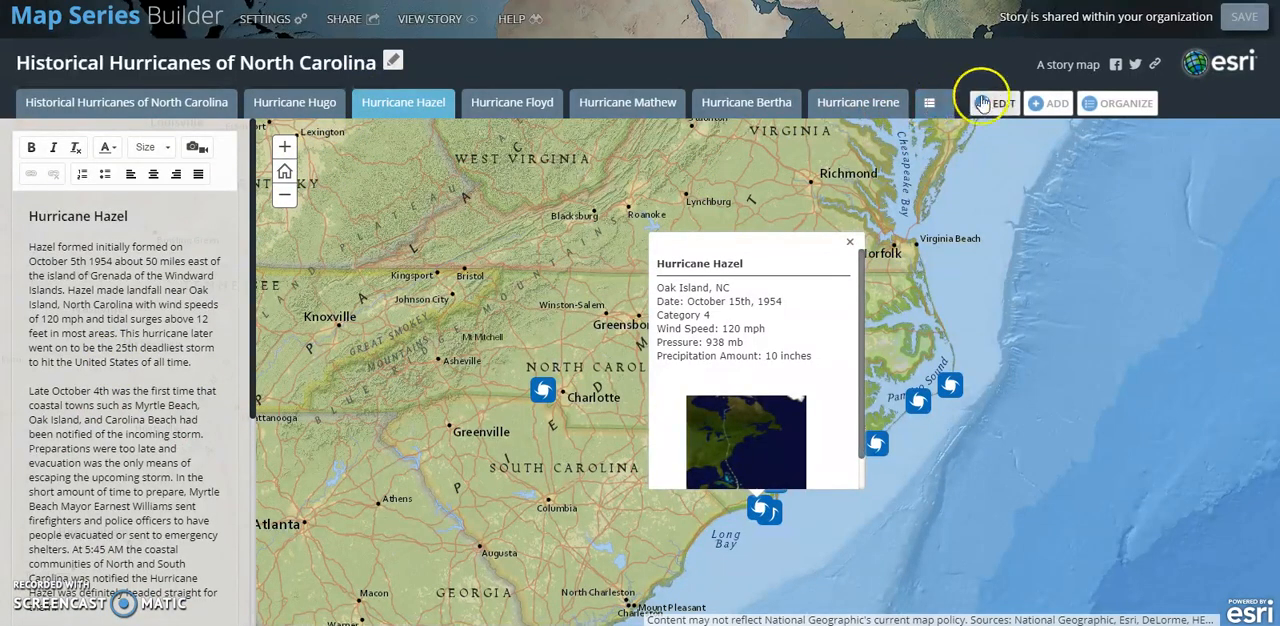
- Review the map, content and pop-up configuration options for adding a new tab, and dismiss them without adding one
{"action": "left_click", "coordinate": [1052, 103]}
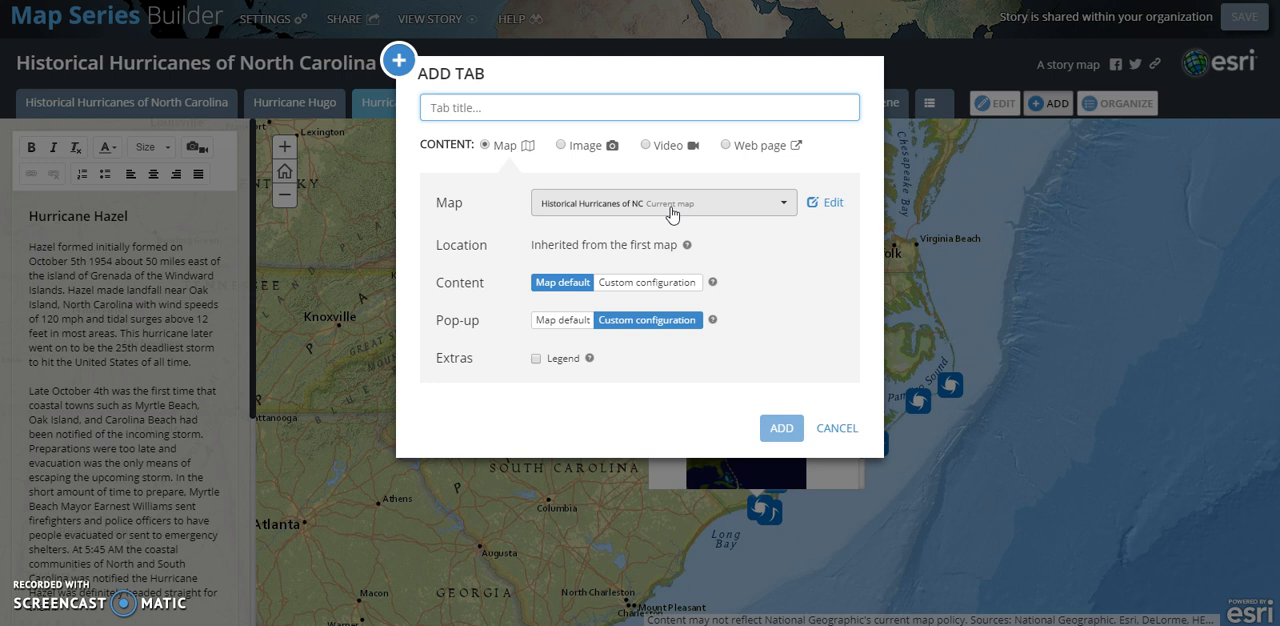
{"action": "left_click", "coordinate": [558, 285]}
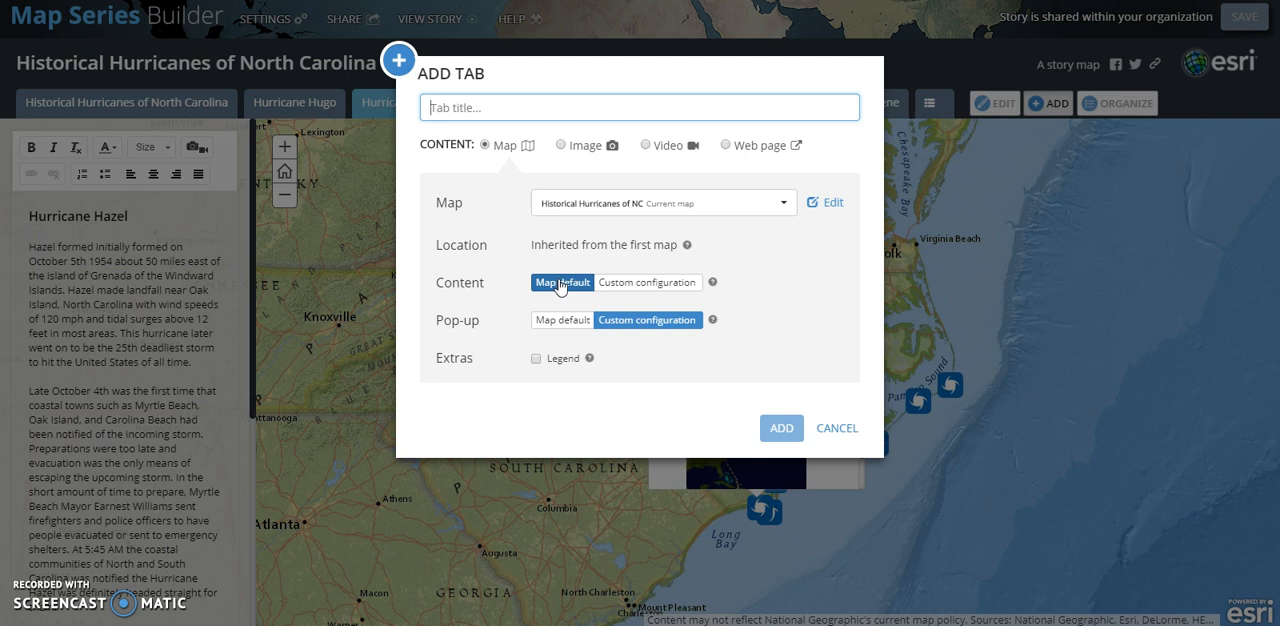
{"action": "left_click", "coordinate": [645, 325]}
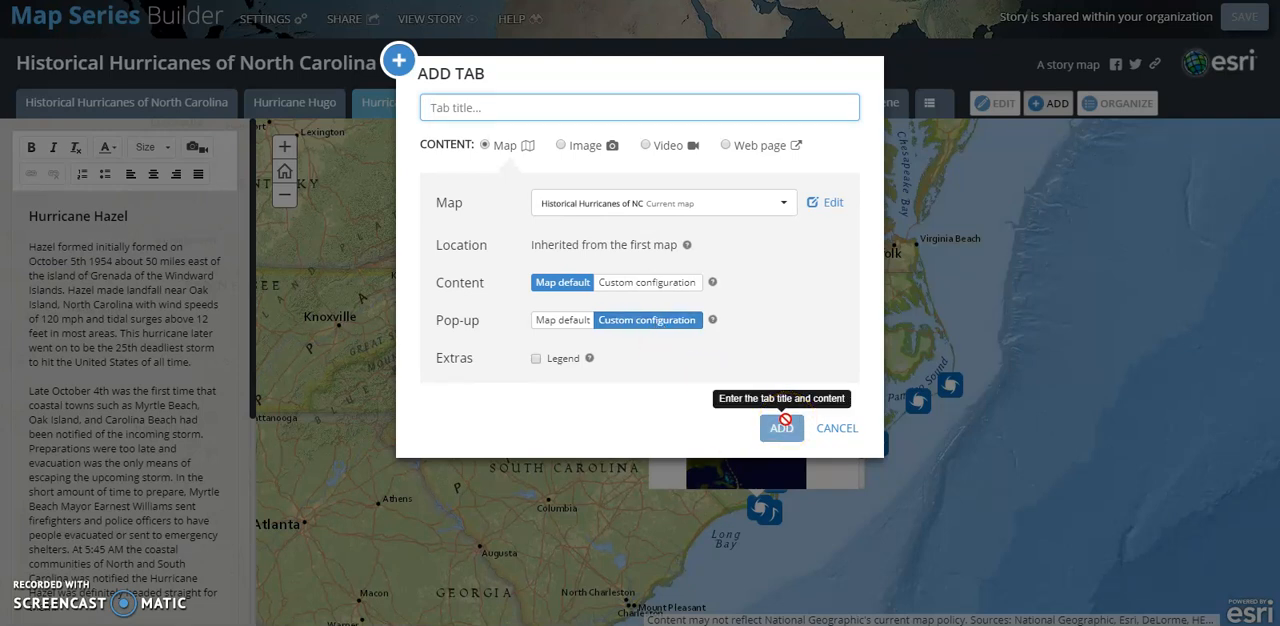
{"action": "left_click", "coordinate": [840, 436]}
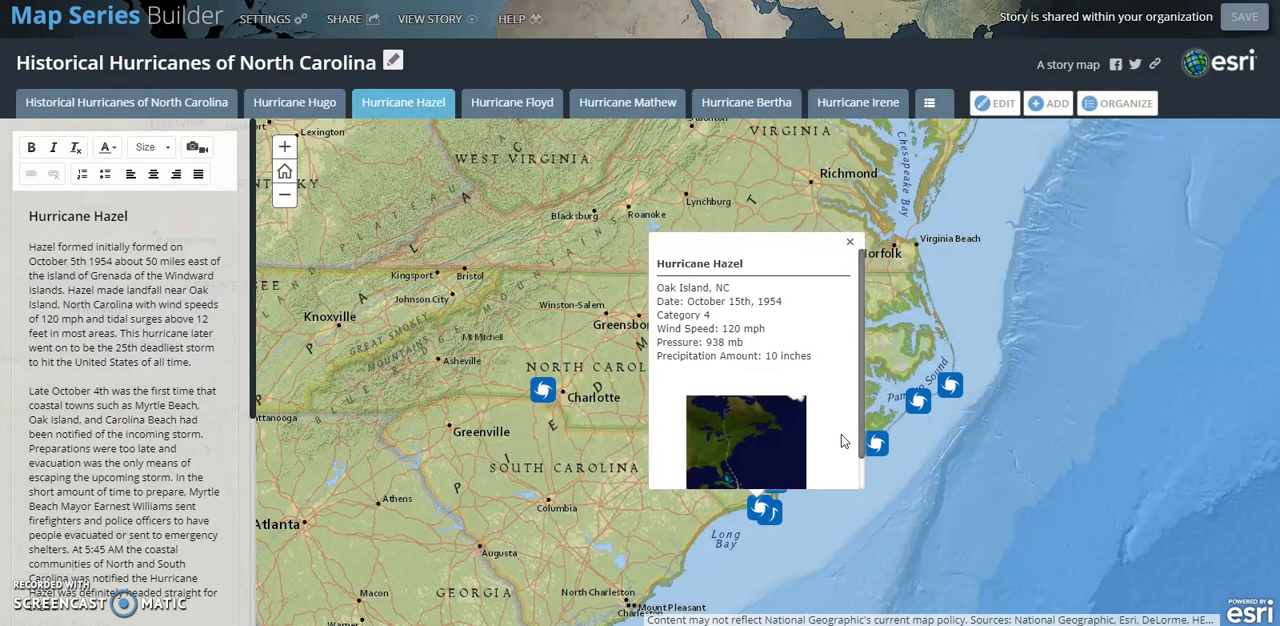
- Read the Hurricane Hazel pop-up down to its track image, close it, and open the live view of the story
{"action": "left_click", "coordinate": [33, 222]}
{"action": "scroll", "coordinate": [826, 353], "scroll_direction": "down", "scroll_amount": 1}
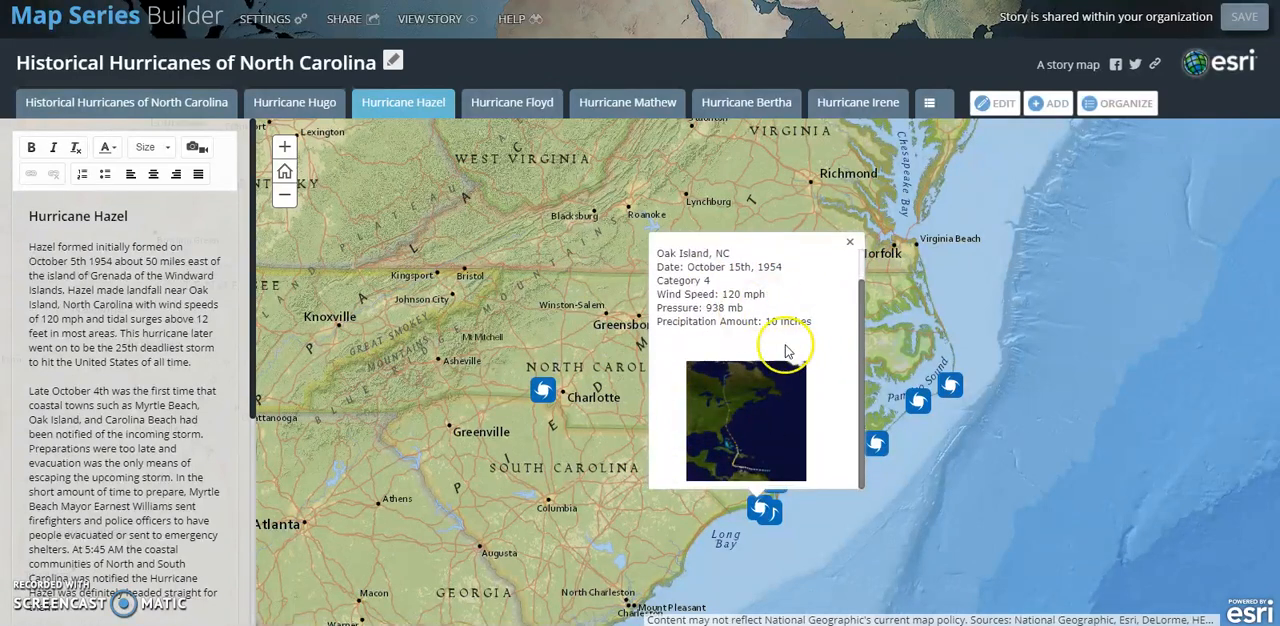
{"action": "scroll", "coordinate": [772, 350], "scroll_direction": "up", "scroll_amount": 1}
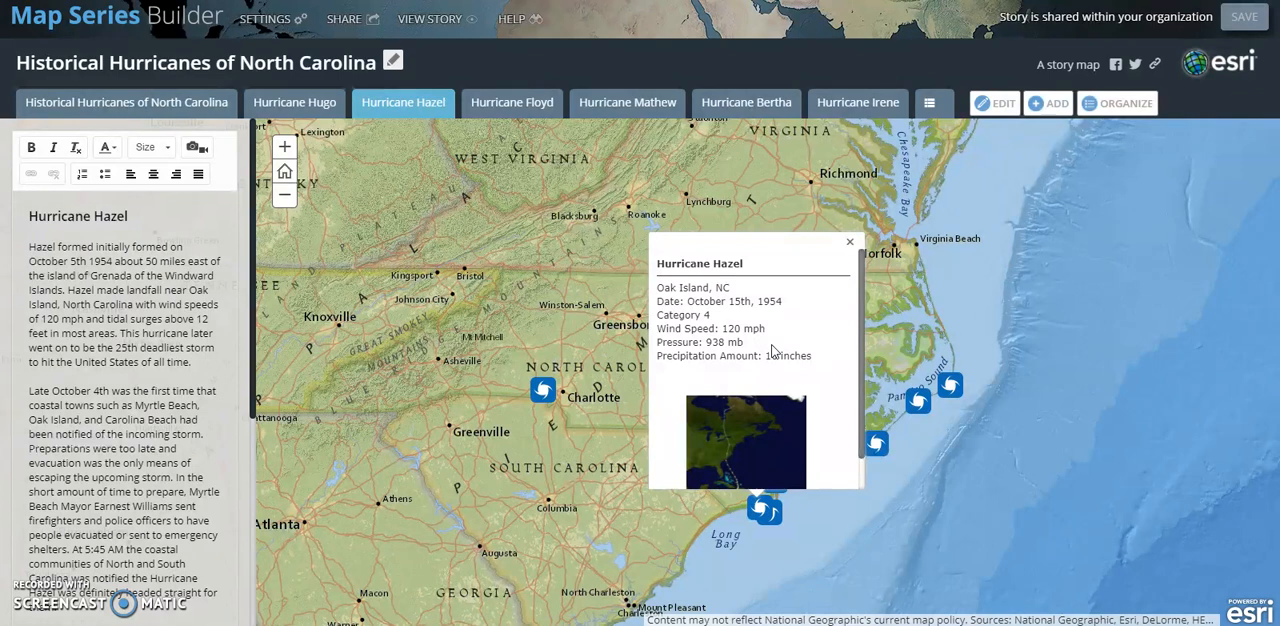
{"action": "left_click", "coordinate": [850, 241]}
{"action": "left_click", "coordinate": [438, 20]}
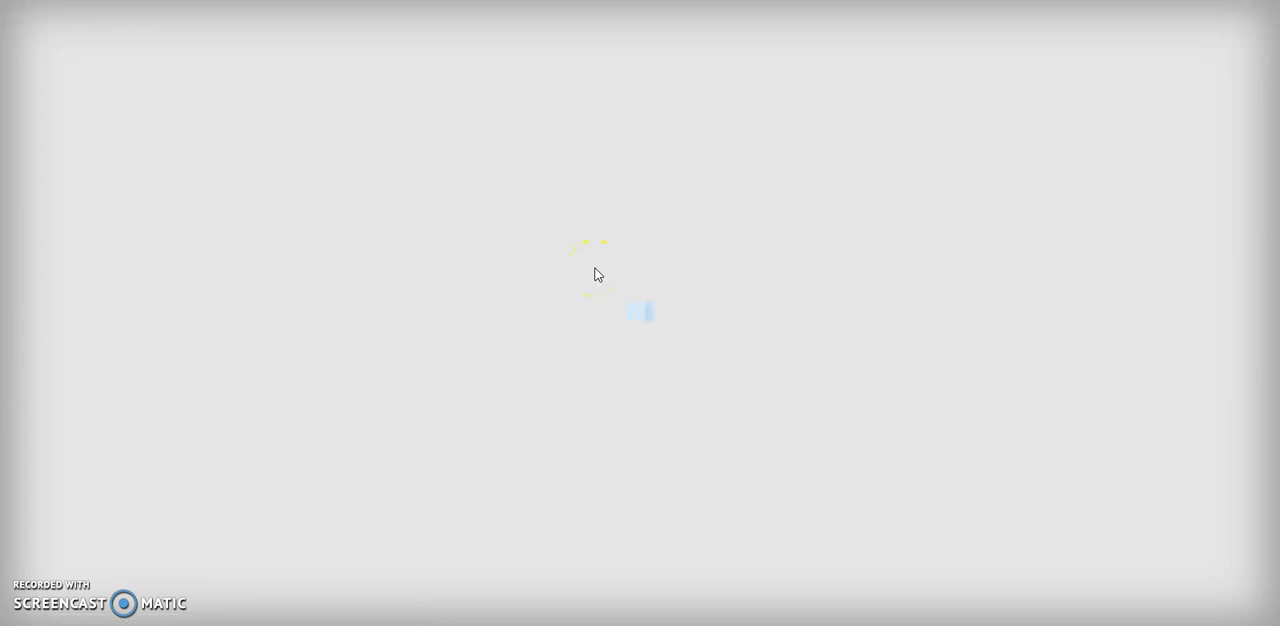